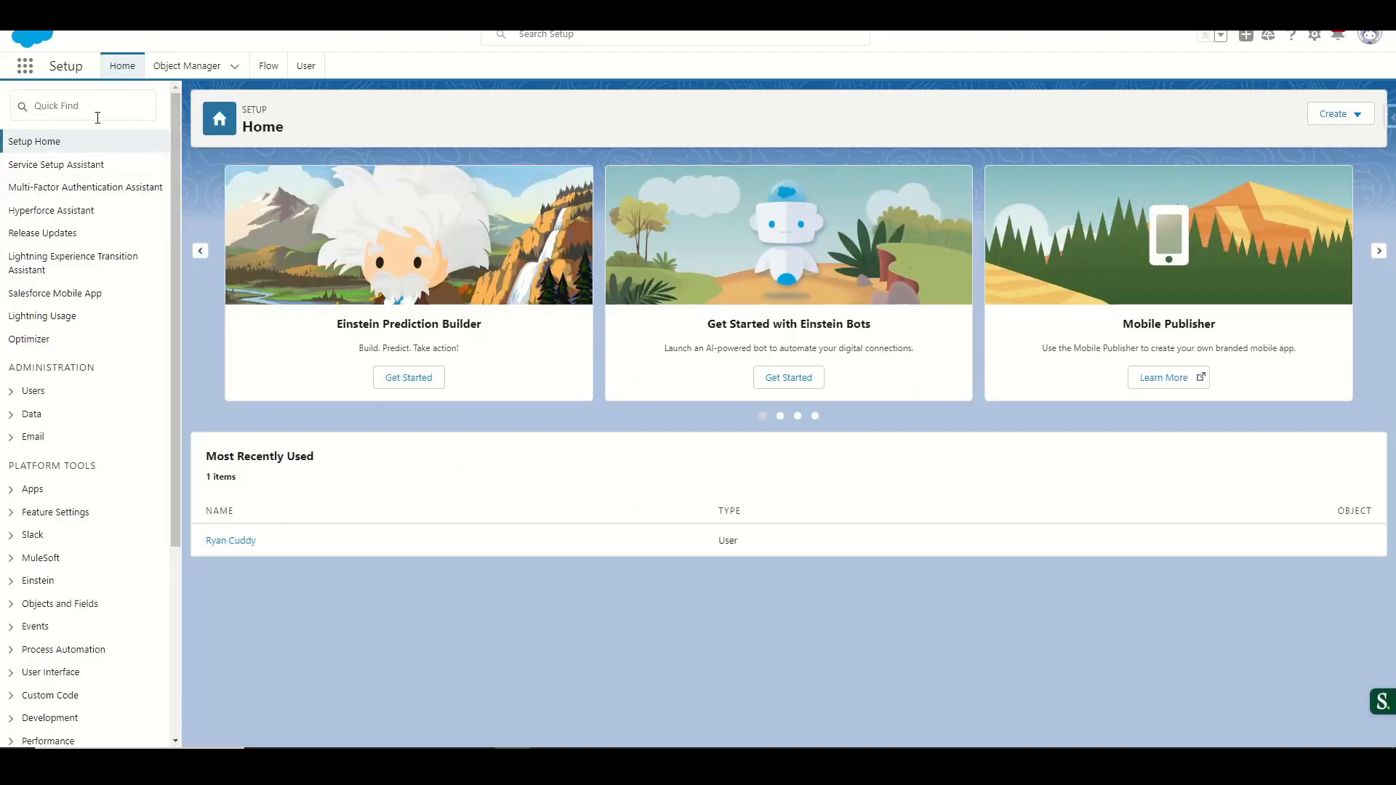
Find Einstein Prediction Builder in Setup and start a new prediction
{"action": "left_click", "coordinate": [97, 115]}
{"action": "type", "text": "predi"}
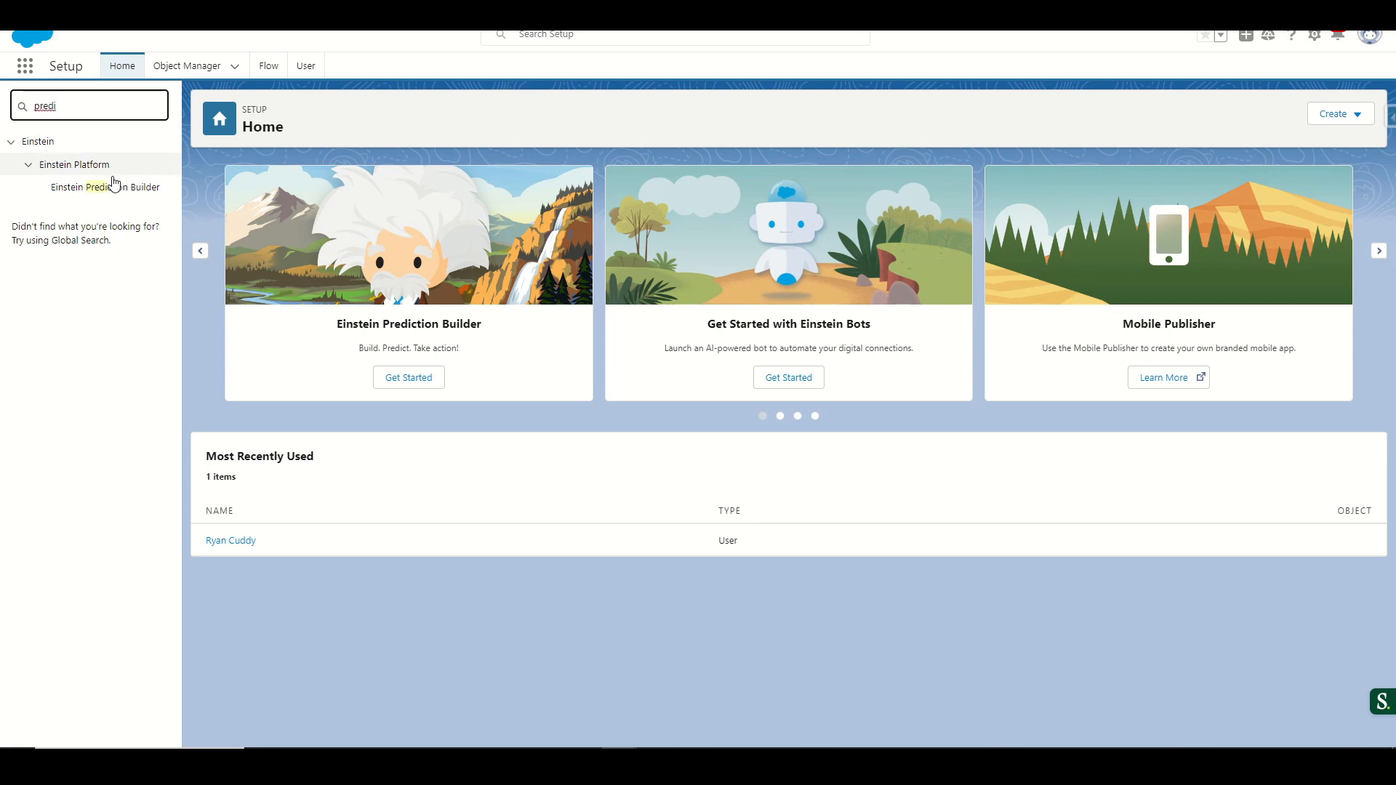
{"action": "left_click", "coordinate": [115, 187]}
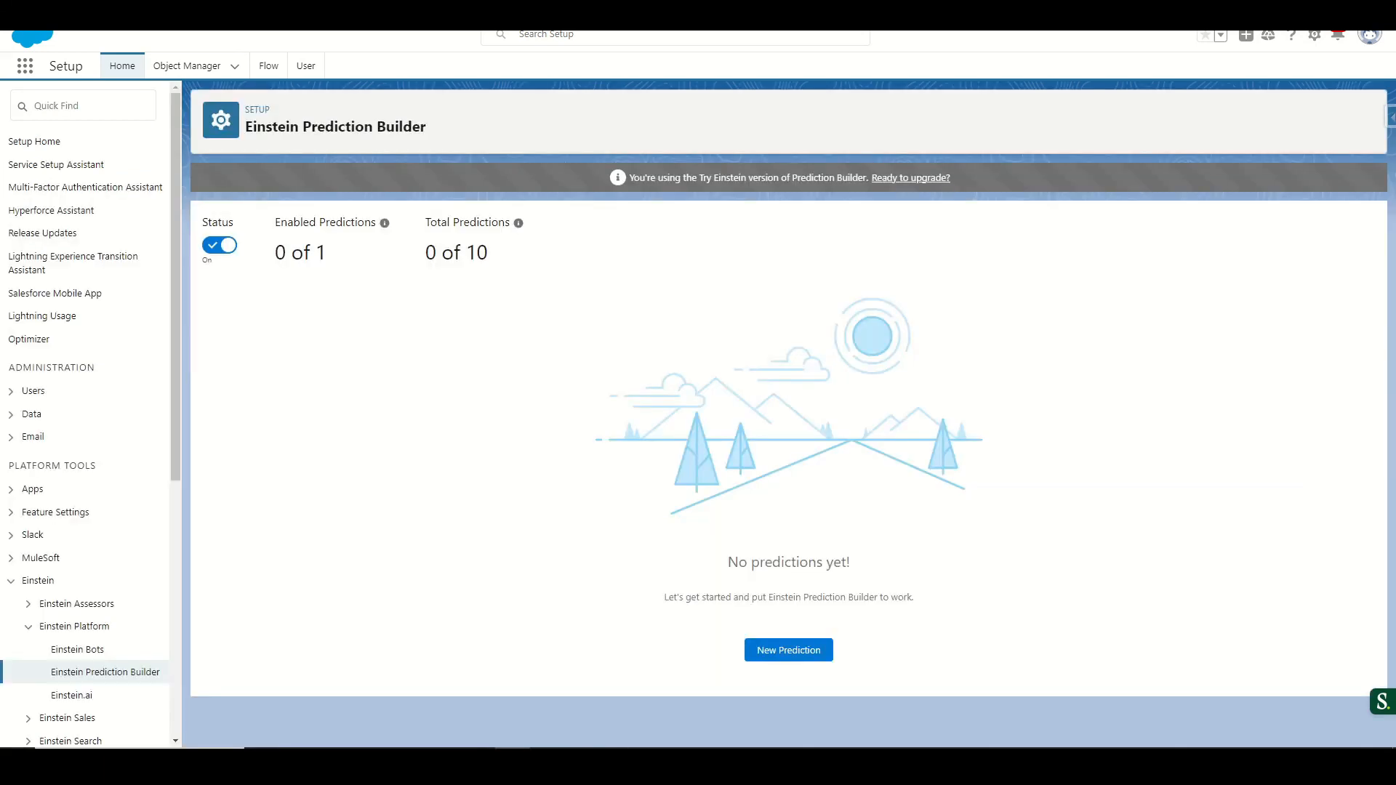
{"action": "left_click", "coordinate": [789, 650]}
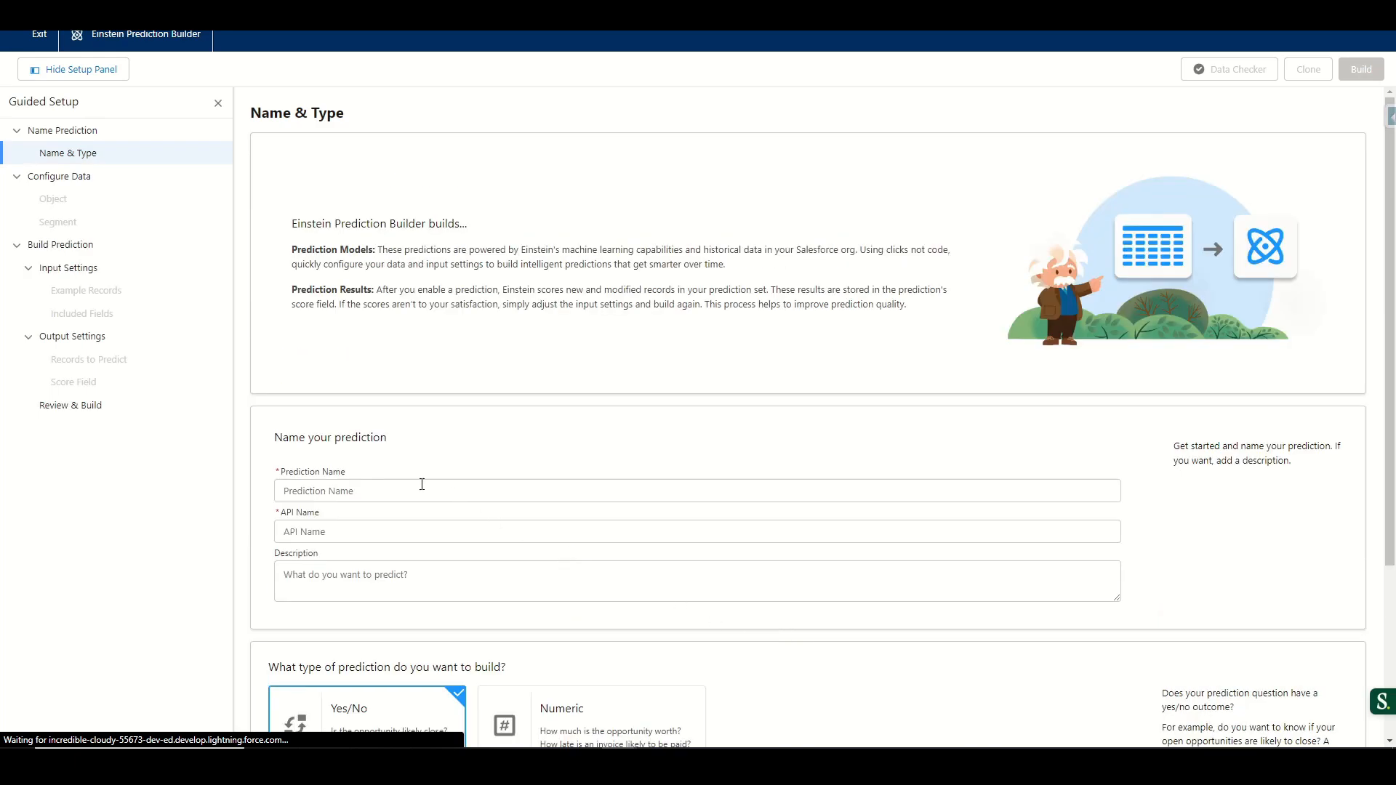
Name the prediction Late Invoice Payment with API name Late_Invoice_Payment, keep the Yes/No type, and save it
{"action": "left_click", "coordinate": [421, 485]}
{"action": "type", "text": "Late Invoice Payment"}
{"action": "left_click", "coordinate": [437, 530]}
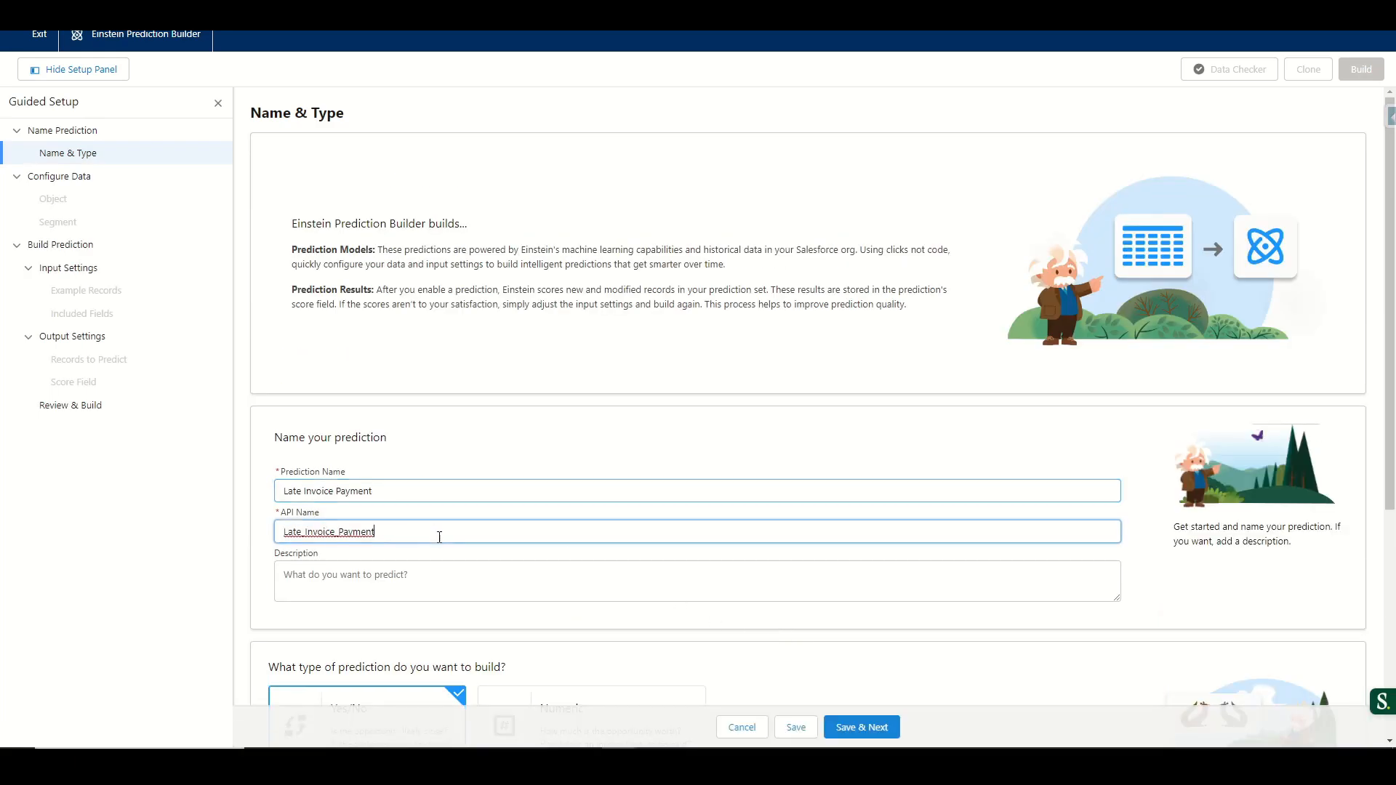
{"action": "scroll", "coordinate": [645, 542], "scroll_direction": "down", "scroll_amount": 3}
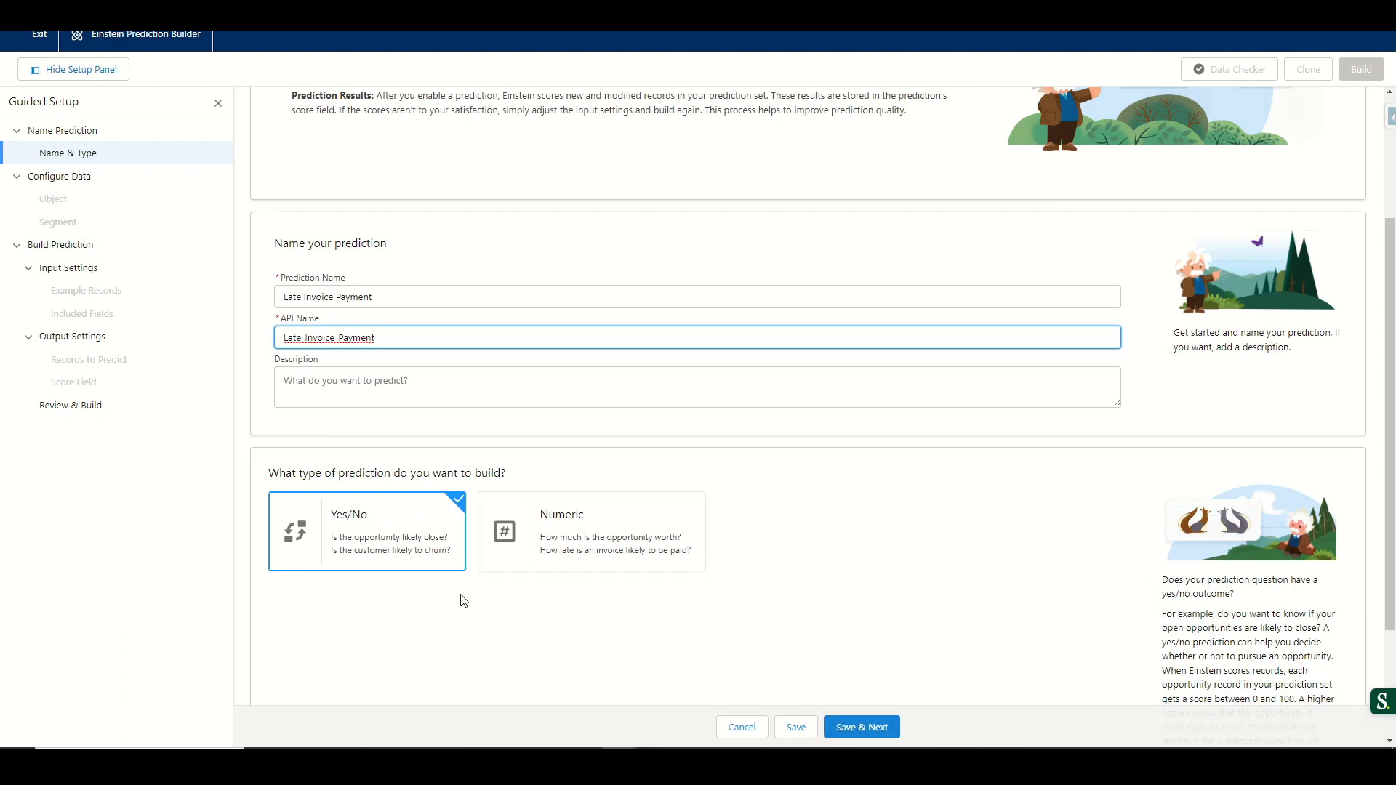
{"action": "left_click", "coordinate": [879, 718]}
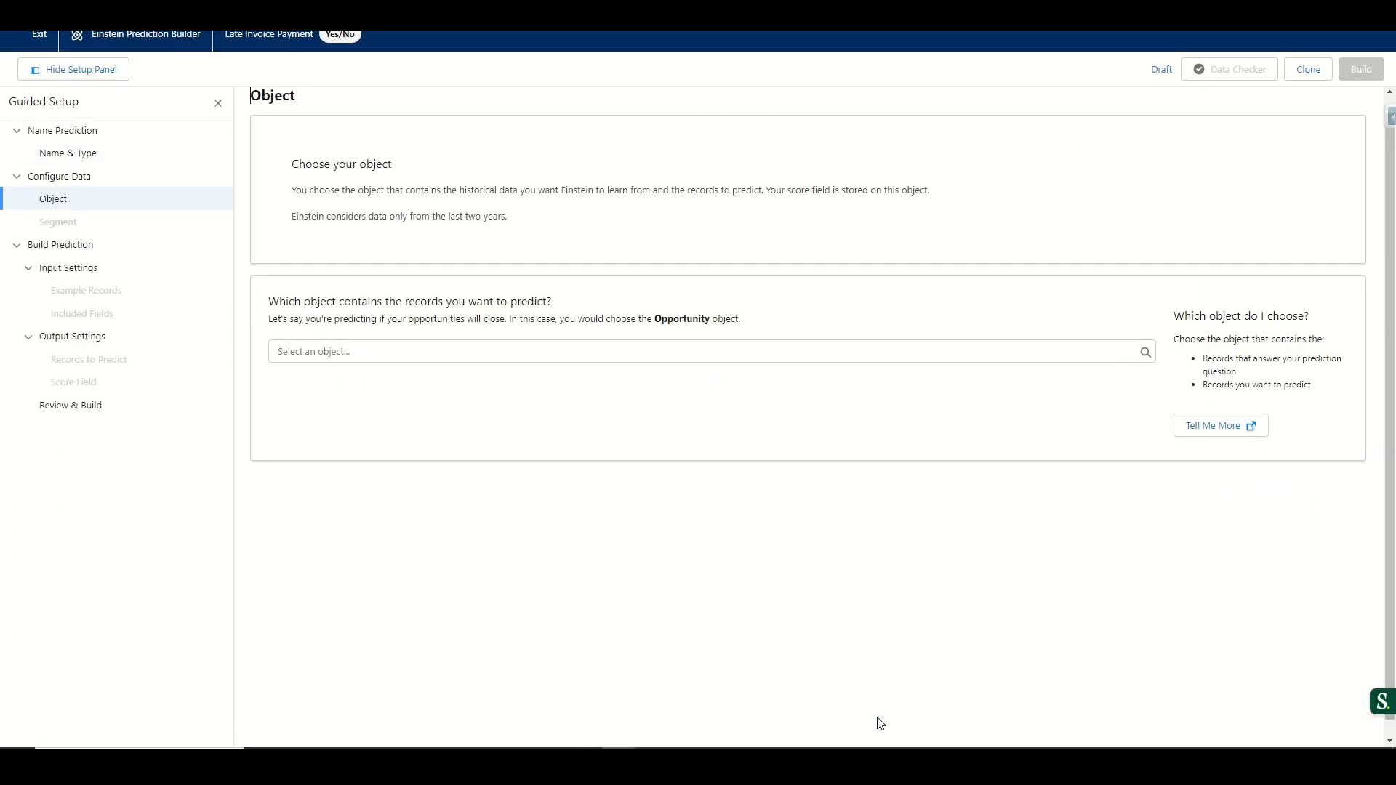
Choose the custom Invoice object (Invoice__c) as the one containing the records to predict, and save the choice
{"action": "left_click", "coordinate": [396, 501]}
{"action": "type", "text": "Invoice"}
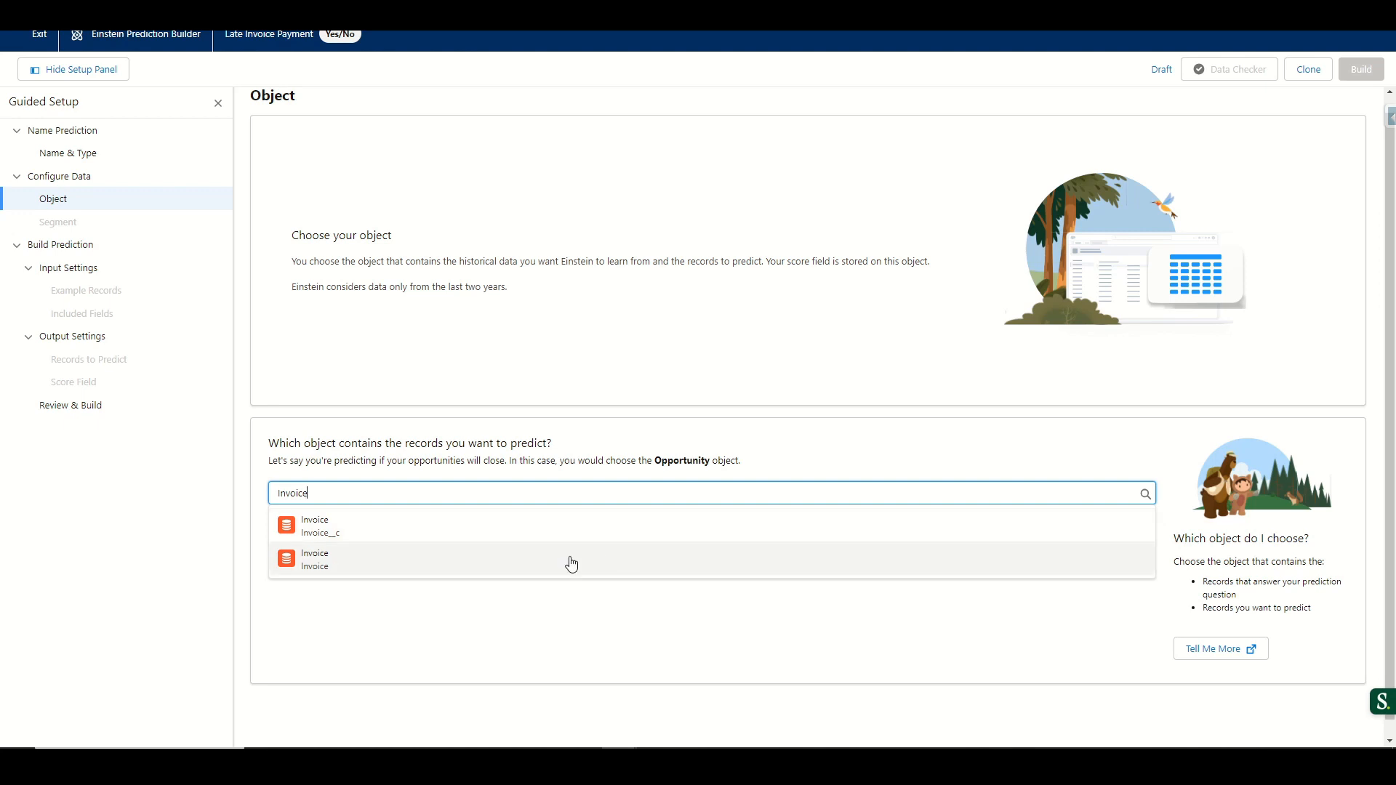
{"action": "left_click", "coordinate": [408, 512]}
{"action": "left_click", "coordinate": [892, 730]}
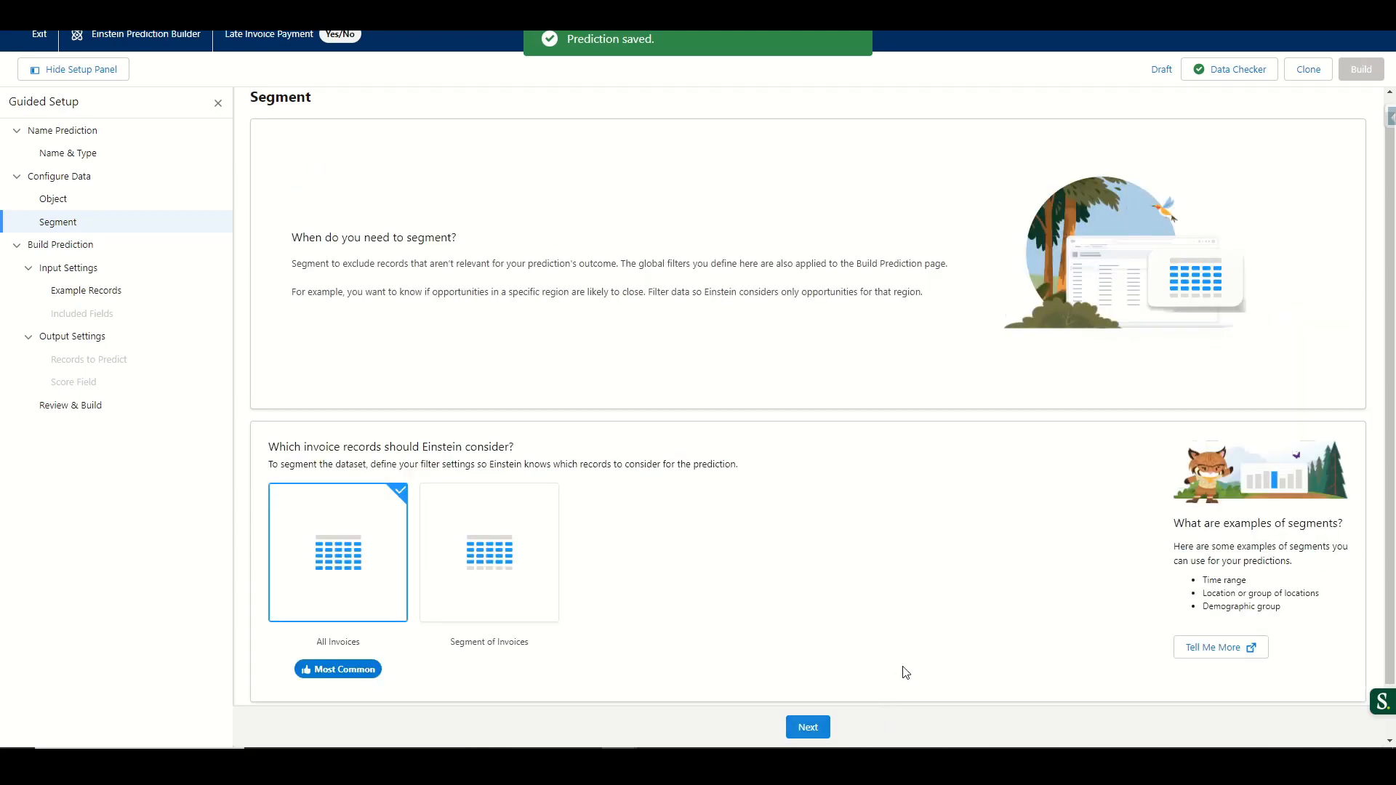
Restrict the dataset to a segment of invoices where Autopay does not equal True, then save and accept the switch to a segment
{"action": "left_click", "coordinate": [530, 499]}
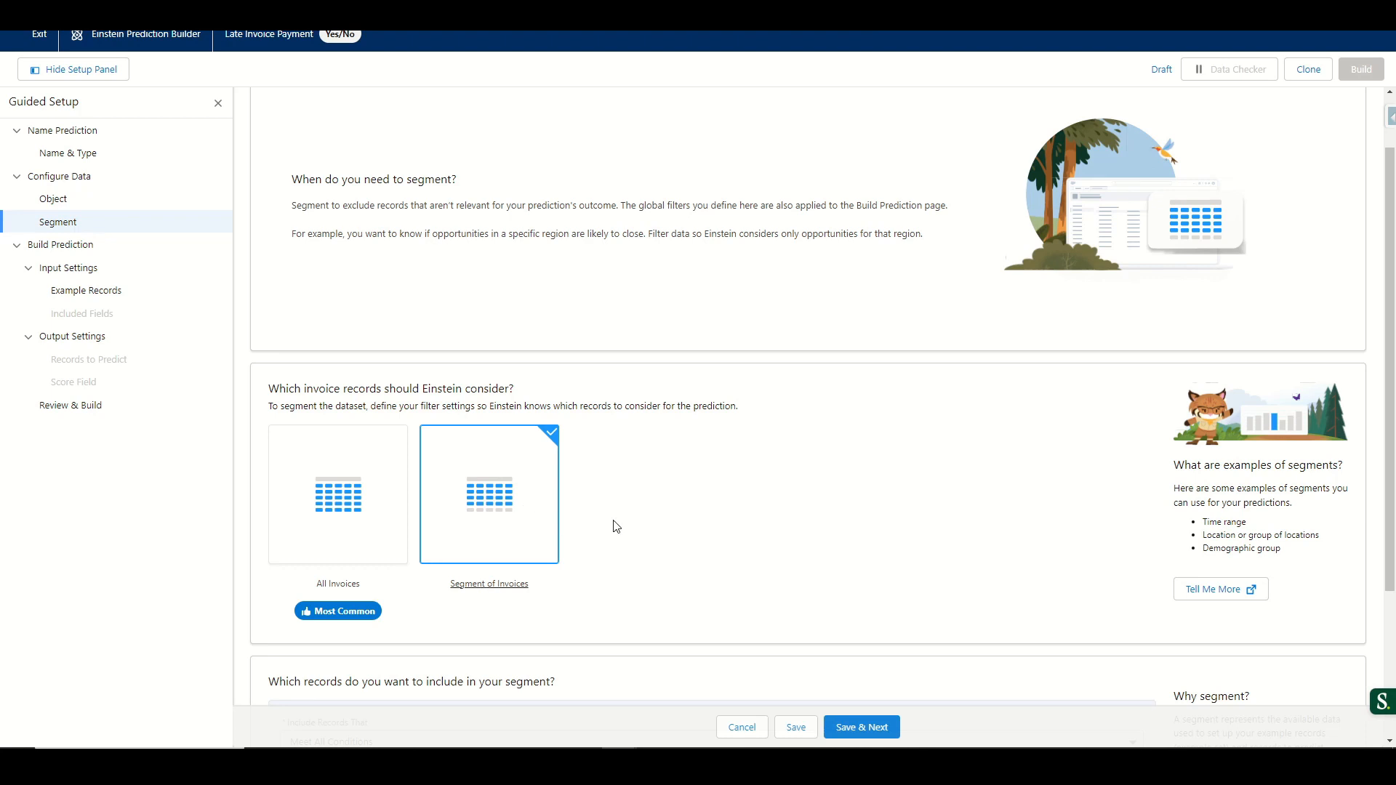
{"action": "scroll", "coordinate": [951, 564], "scroll_direction": "down", "scroll_amount": 3}
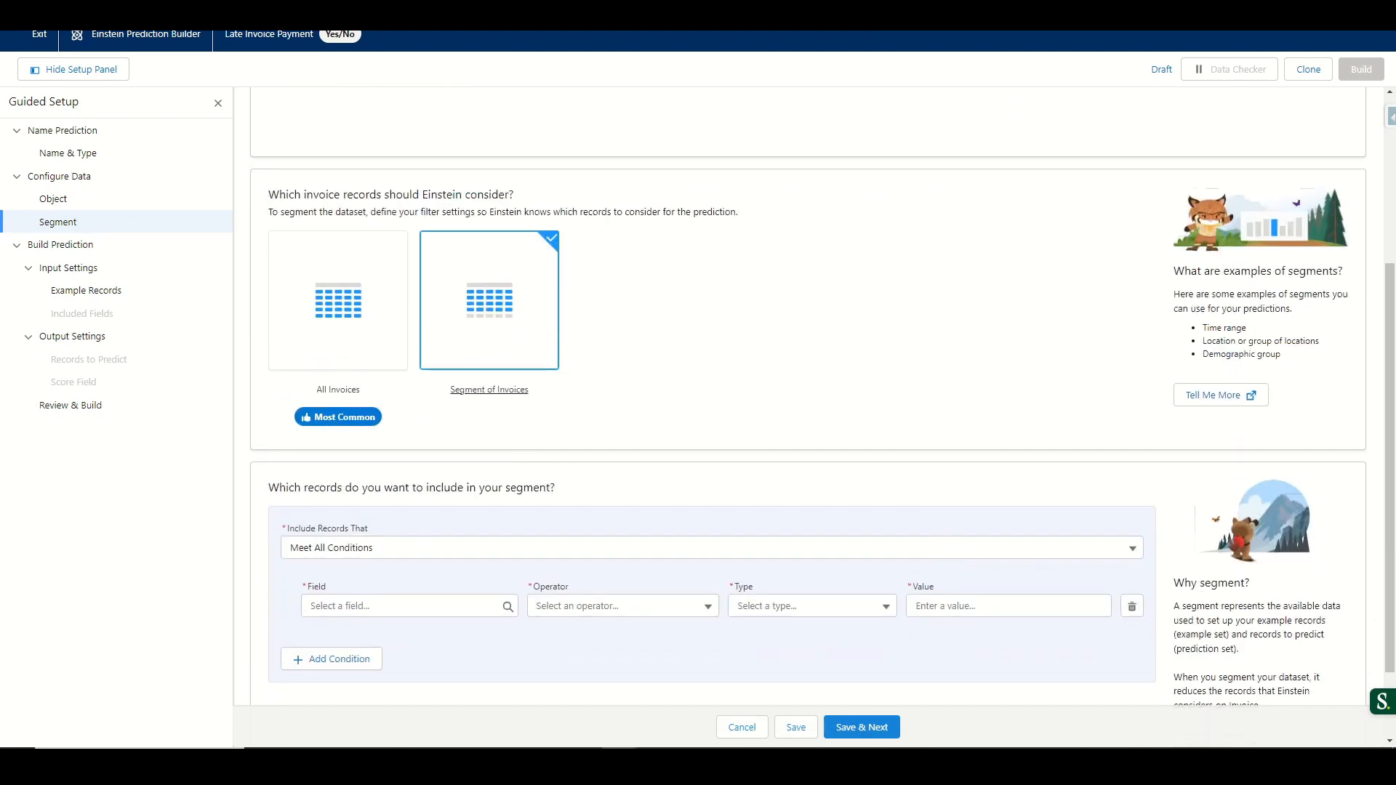
{"action": "scroll", "coordinate": [841, 664], "scroll_direction": "down", "scroll_amount": 2}
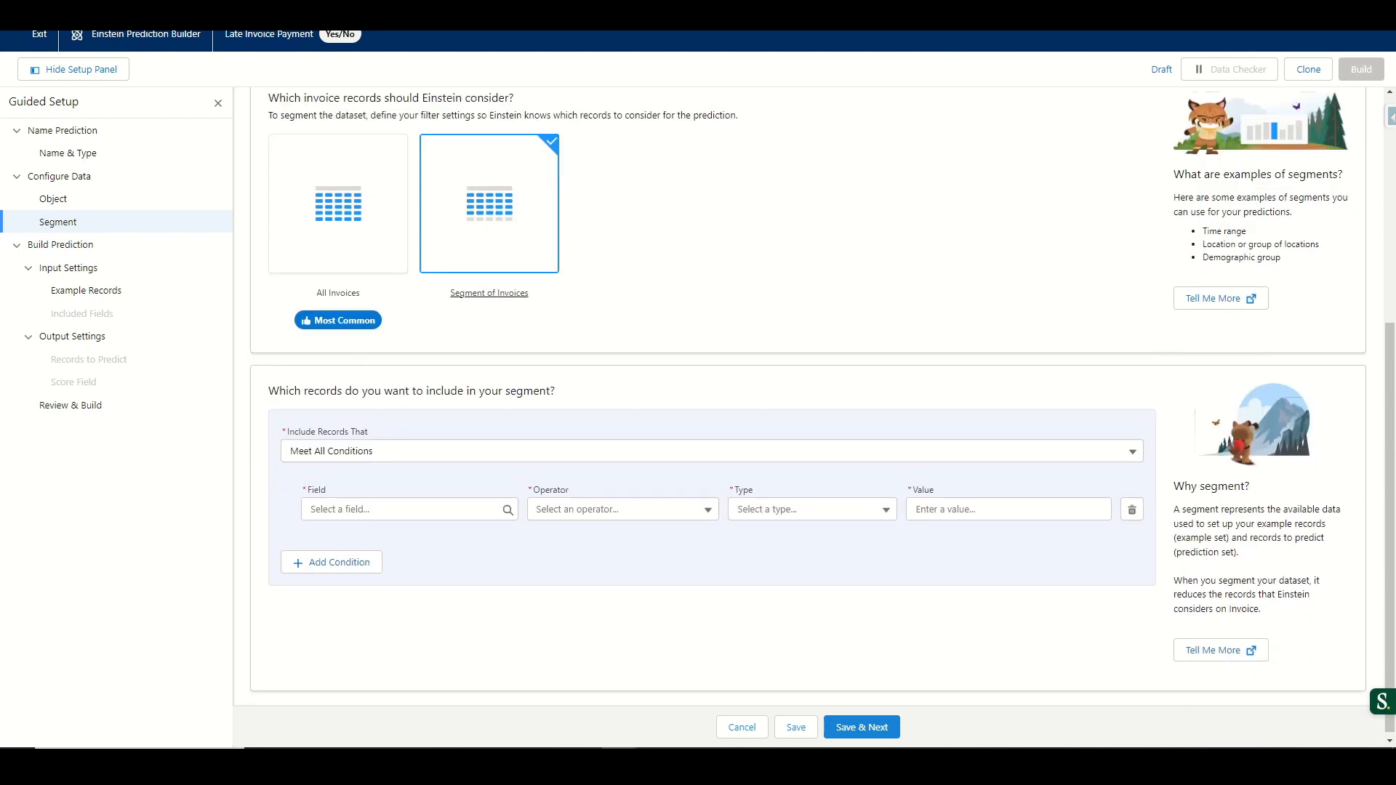
{"action": "left_click", "coordinate": [389, 506]}
{"action": "type", "text": "auto"}
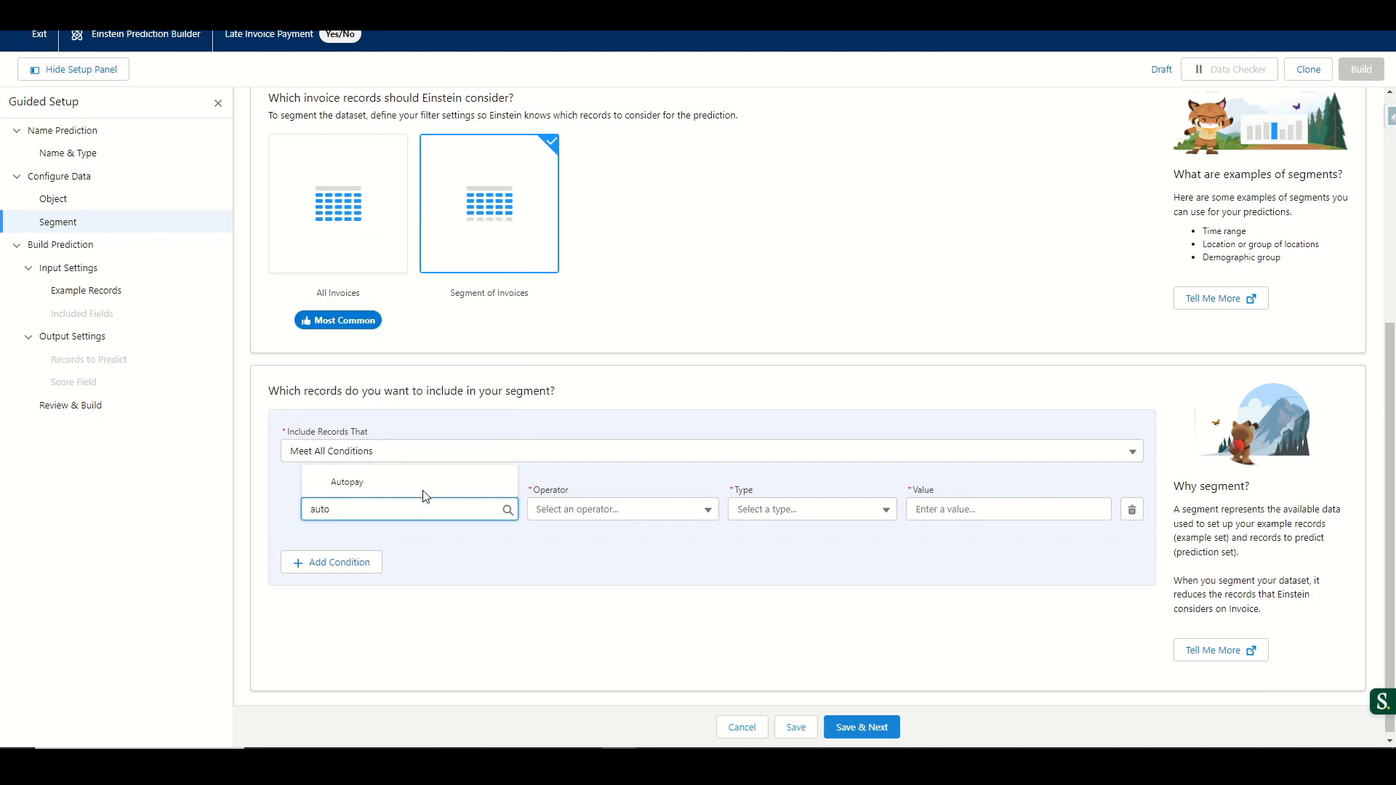
{"action": "left_click", "coordinate": [425, 494]}
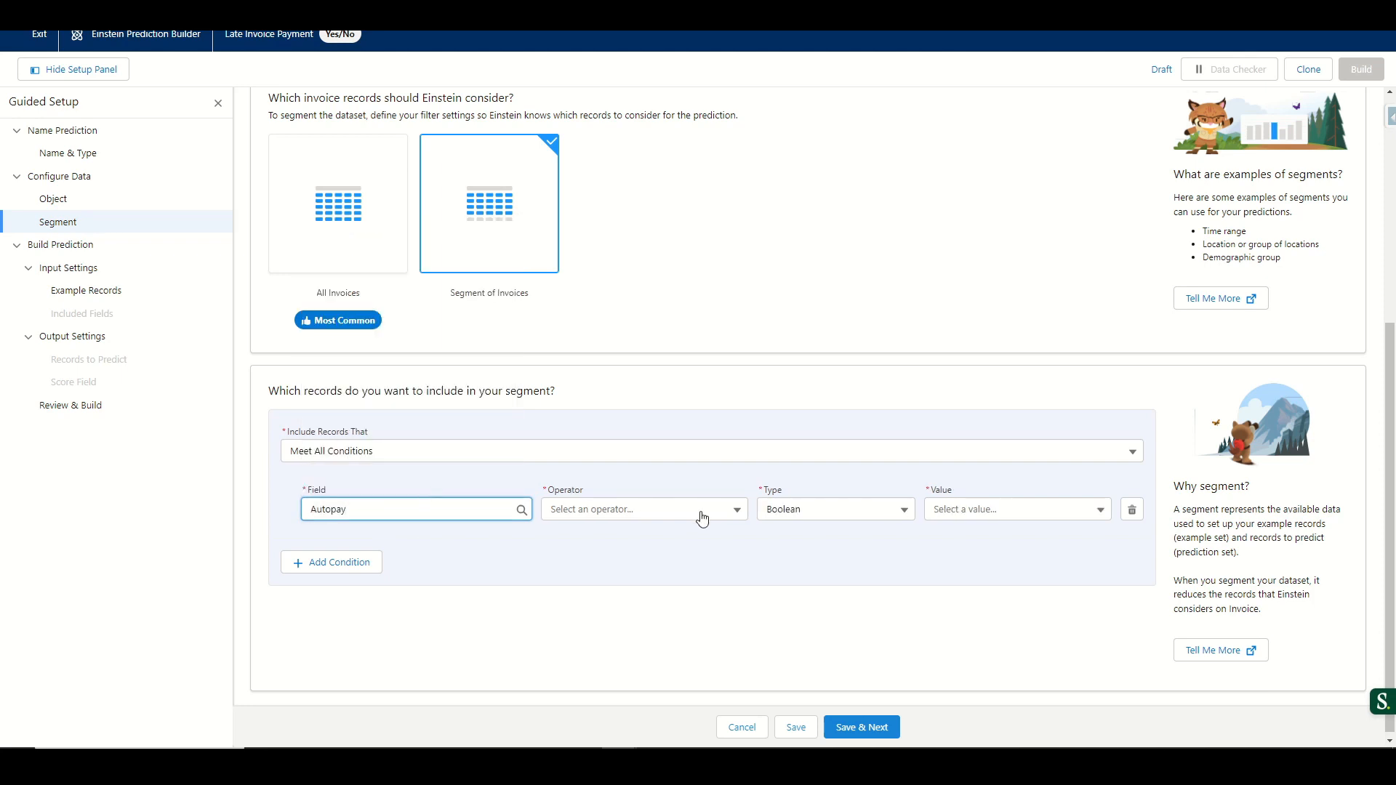
{"action": "left_click", "coordinate": [701, 517]}
{"action": "left_click", "coordinate": [643, 566]}
{"action": "left_click", "coordinate": [963, 517]}
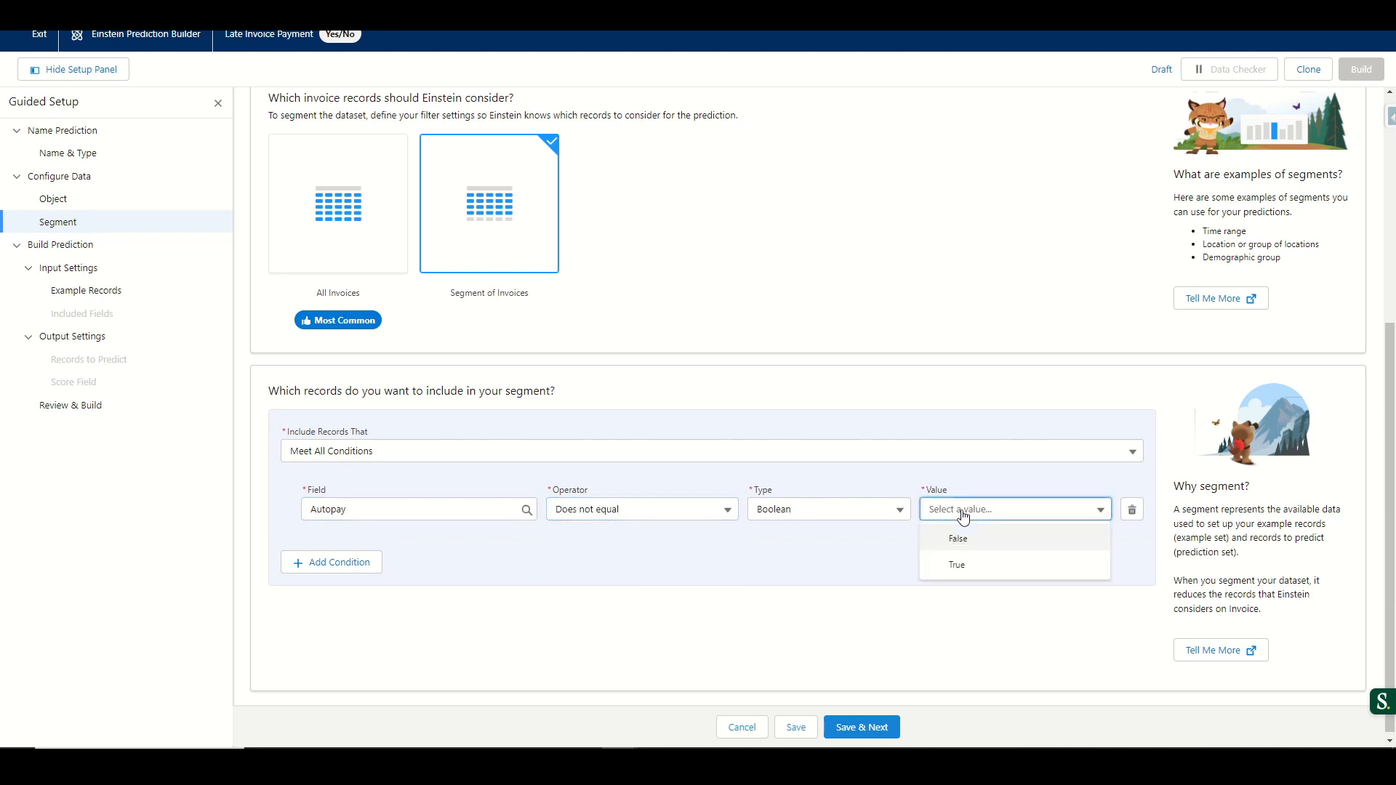
{"action": "left_click", "coordinate": [957, 565]}
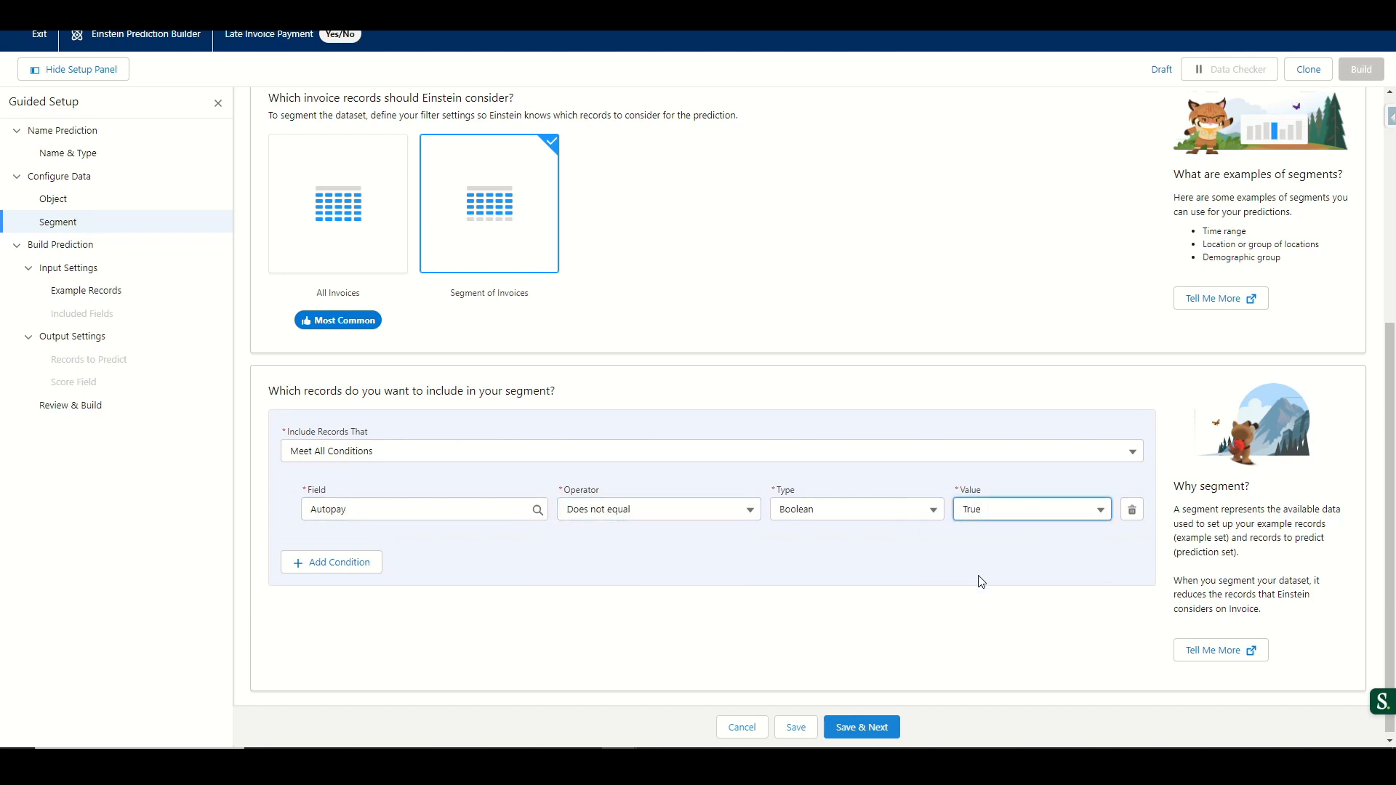
{"action": "left_click", "coordinate": [890, 728]}
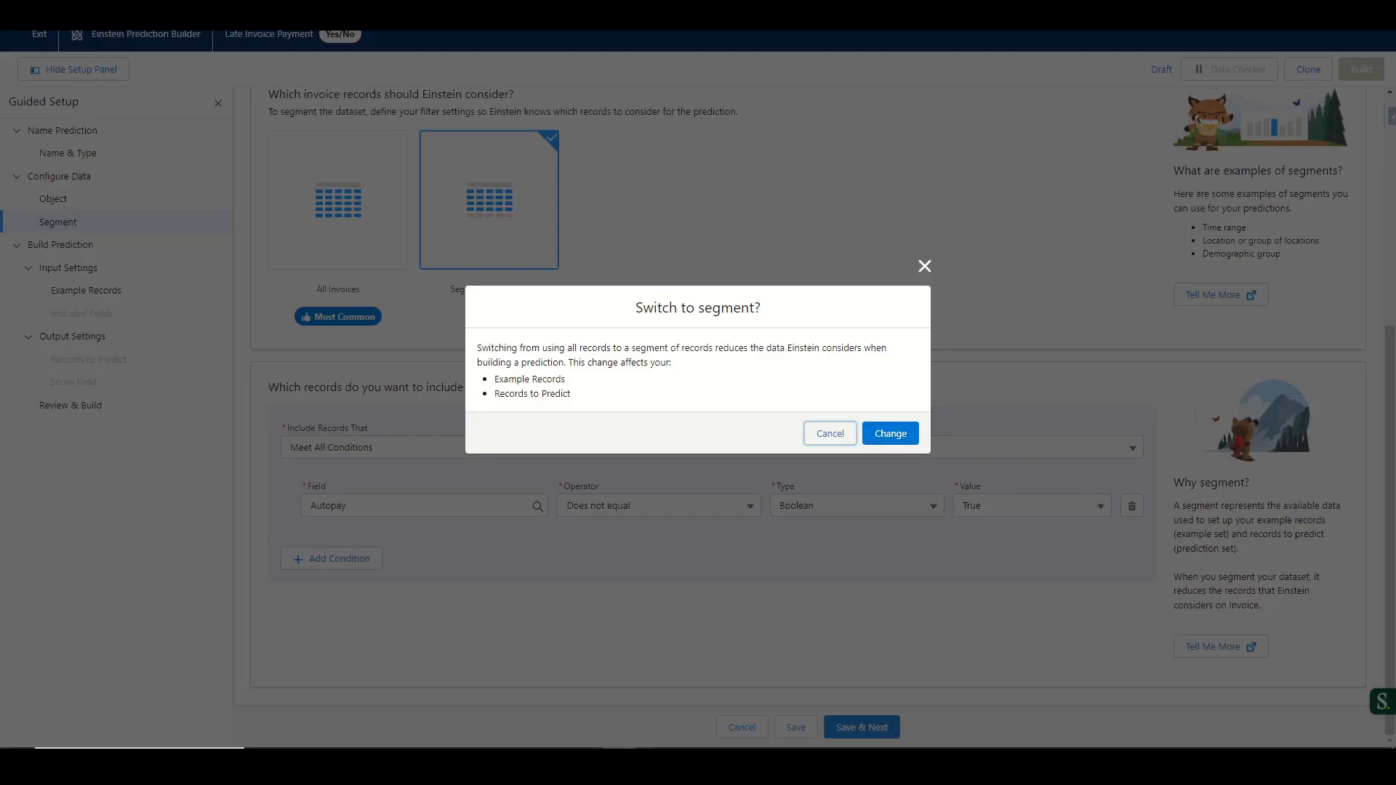
{"action": "left_click", "coordinate": [890, 434]}
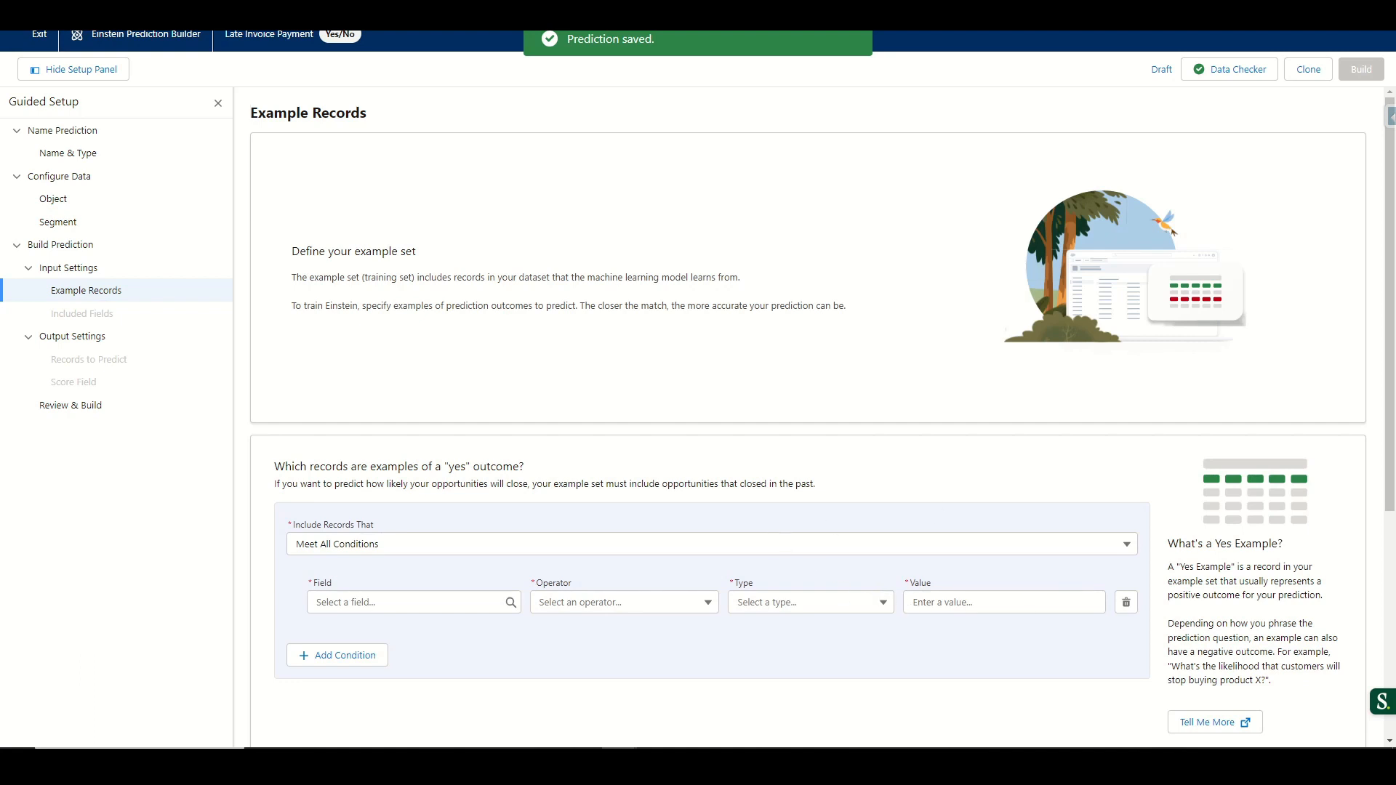
Examine the Example Records page and its condition sections for the "yes" and "no" outcomes
{"action": "scroll", "coordinate": [811, 370], "scroll_direction": "down", "scroll_amount": 3}
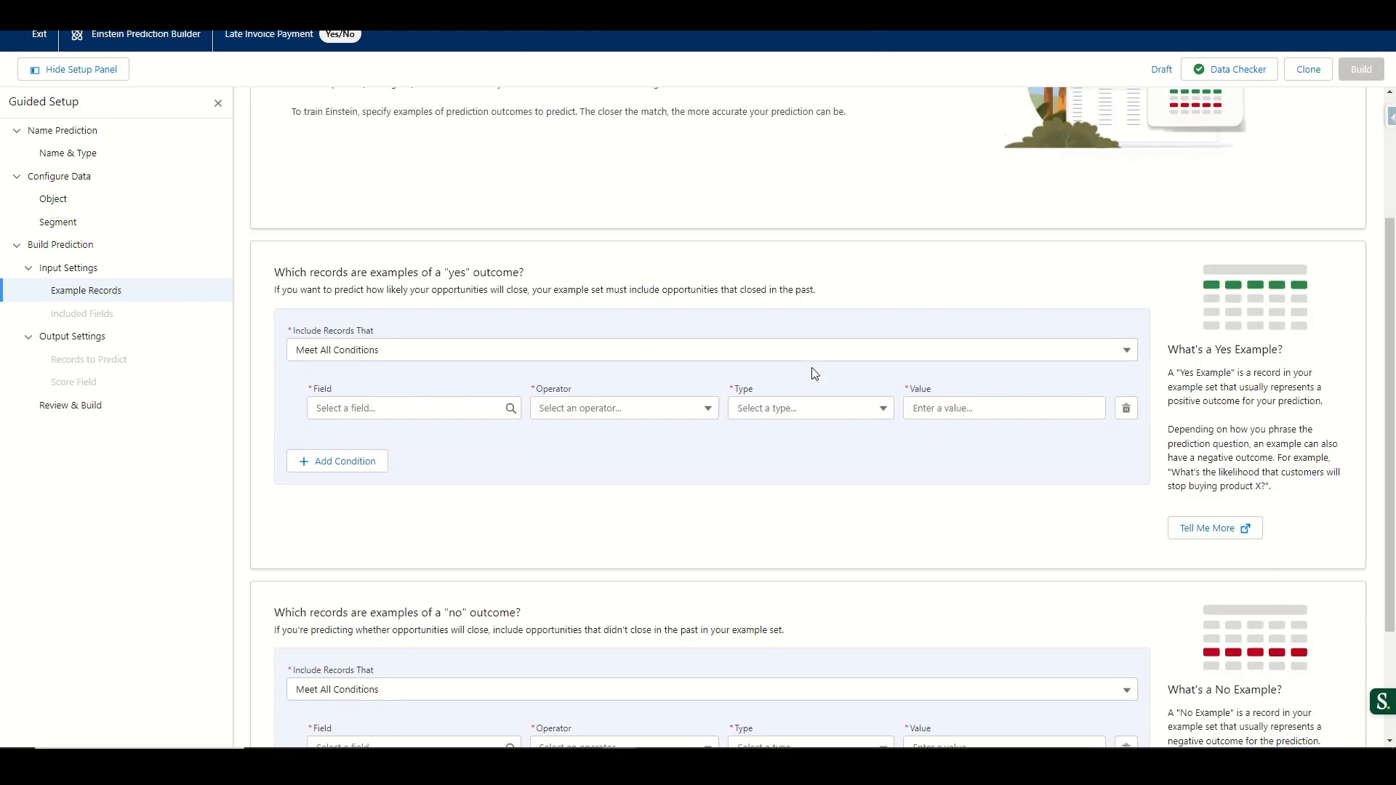
{"action": "scroll", "coordinate": [811, 497], "scroll_direction": "down", "scroll_amount": 3}
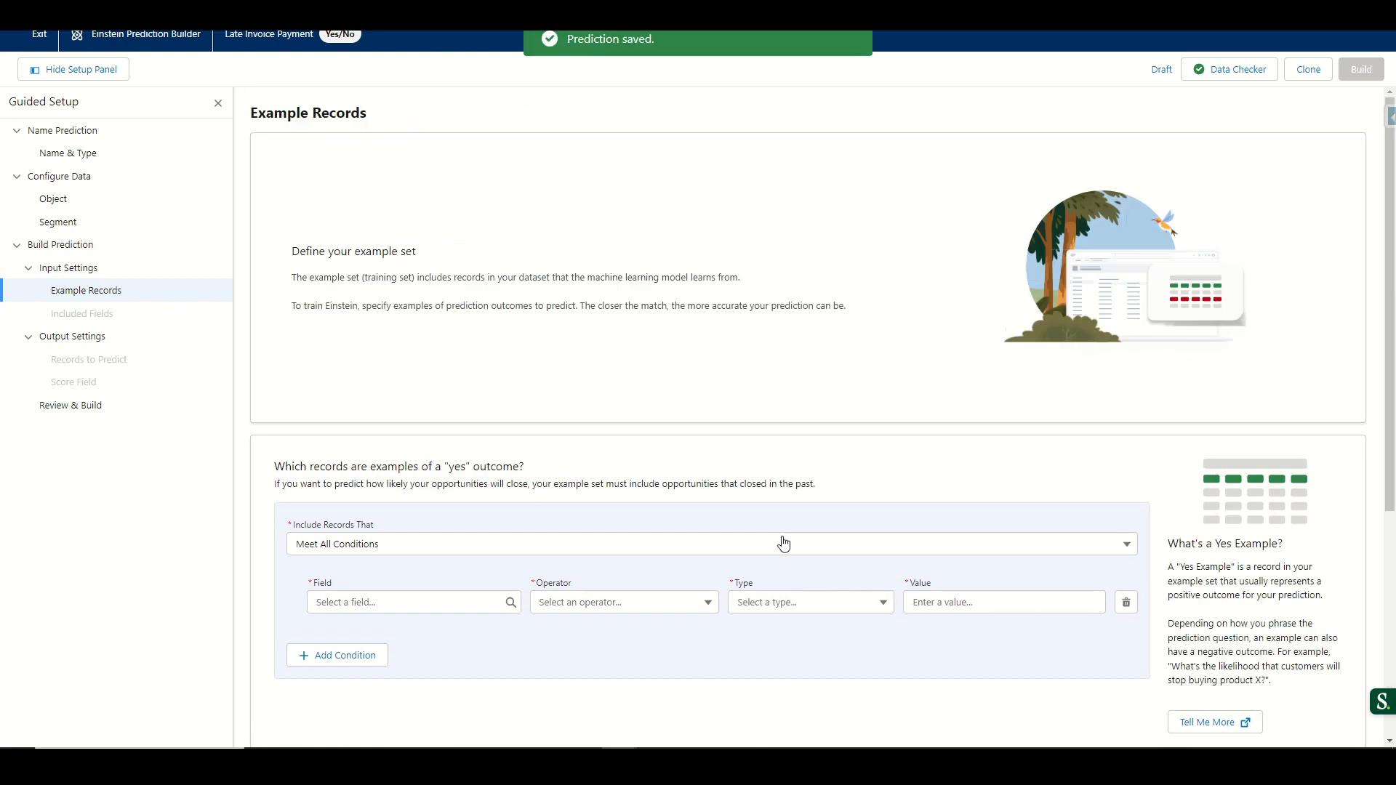
{"action": "scroll", "coordinate": [815, 373], "scroll_direction": "down", "scroll_amount": 3}
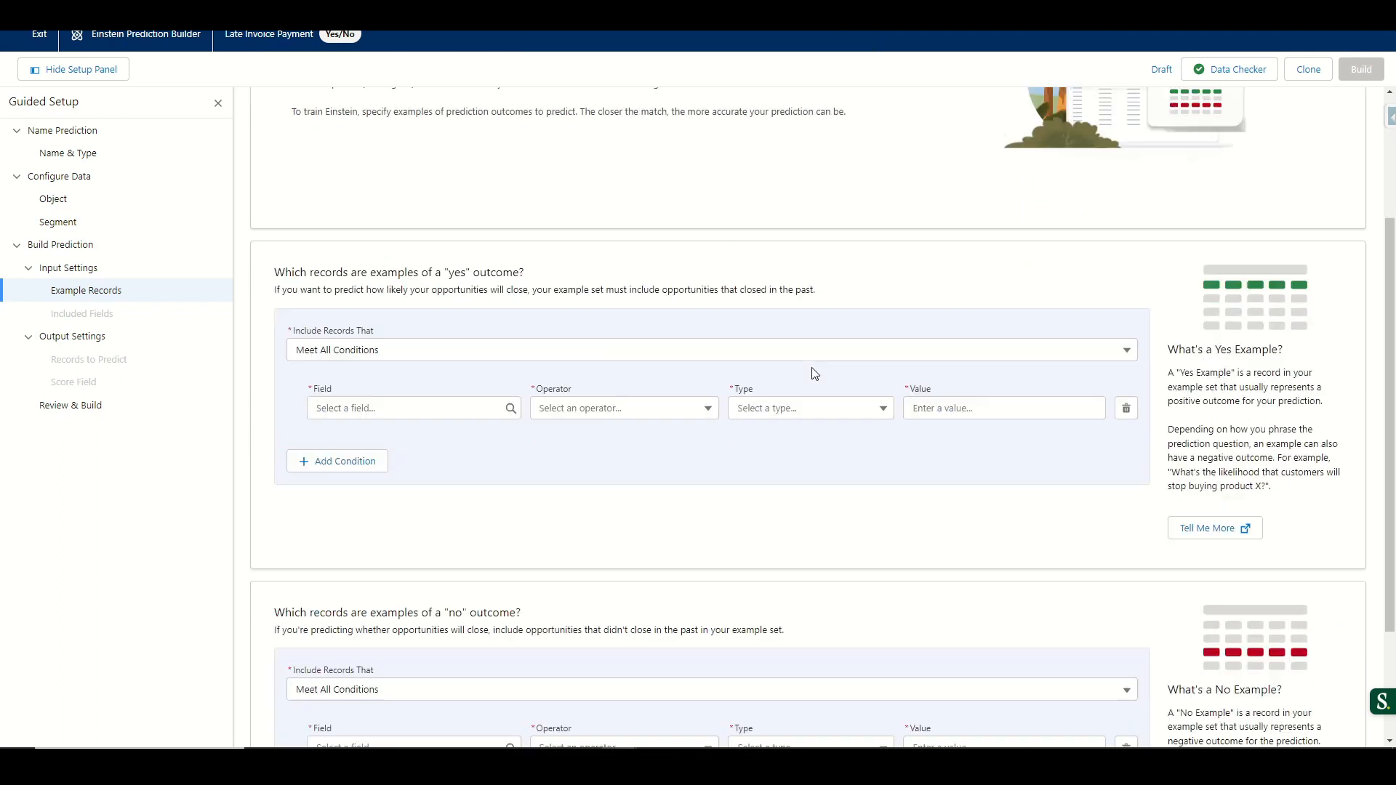
{"action": "scroll", "coordinate": [812, 497], "scroll_direction": "down", "scroll_amount": 2}
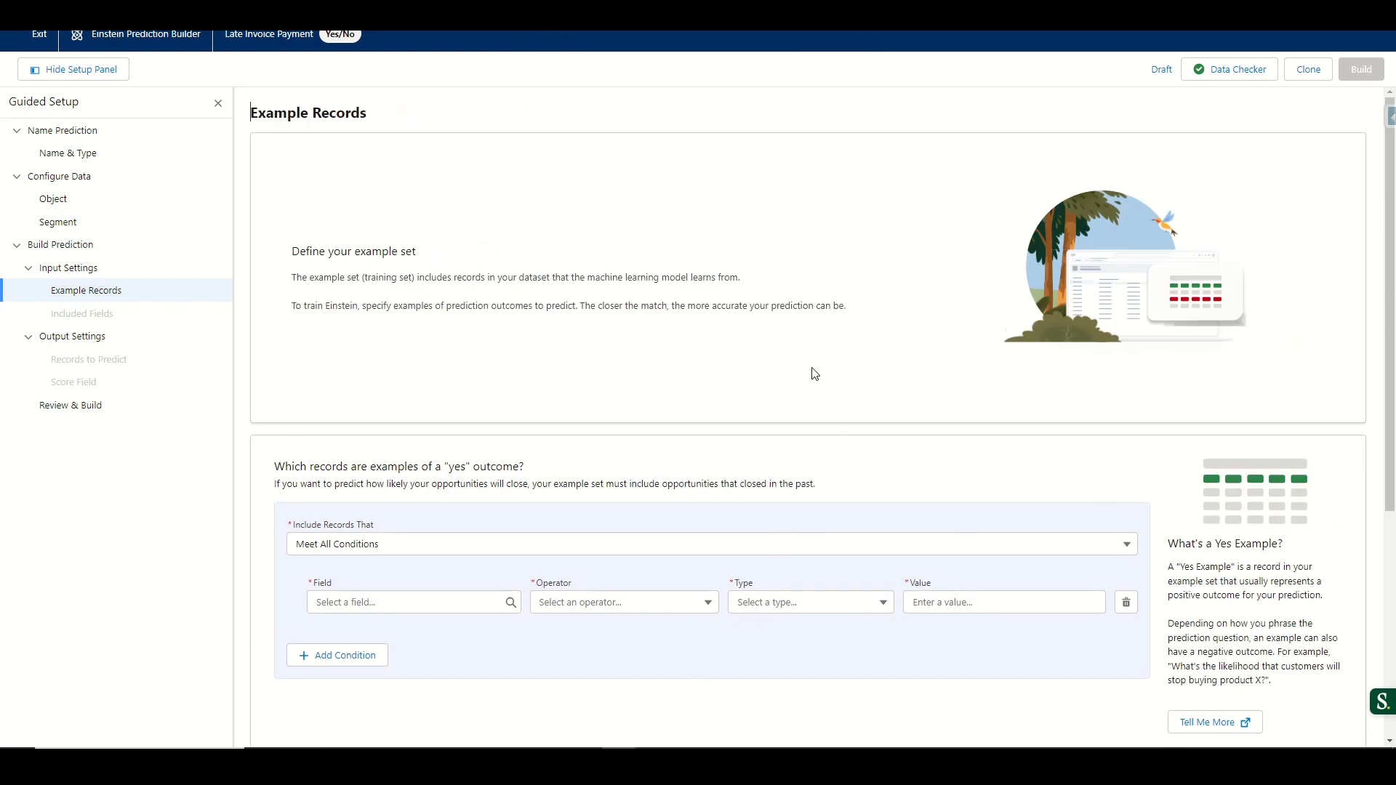
{"action": "scroll", "coordinate": [815, 374], "scroll_direction": "down", "scroll_amount": 3}
{"action": "scroll", "coordinate": [808, 493], "scroll_direction": "down", "scroll_amount": 2}
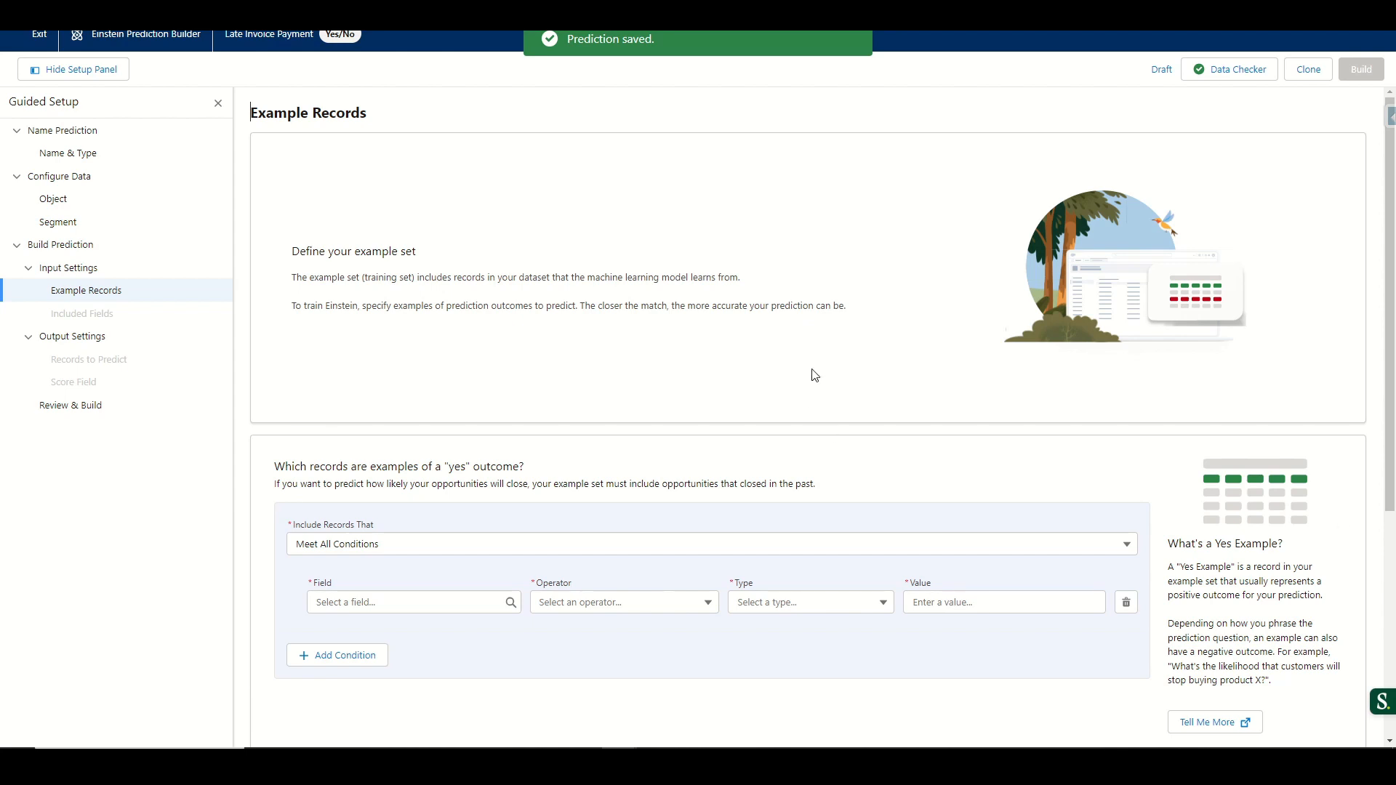
{"action": "scroll", "coordinate": [810, 383], "scroll_direction": "down", "scroll_amount": 3}
{"action": "scroll", "coordinate": [812, 497], "scroll_direction": "down", "scroll_amount": 2}
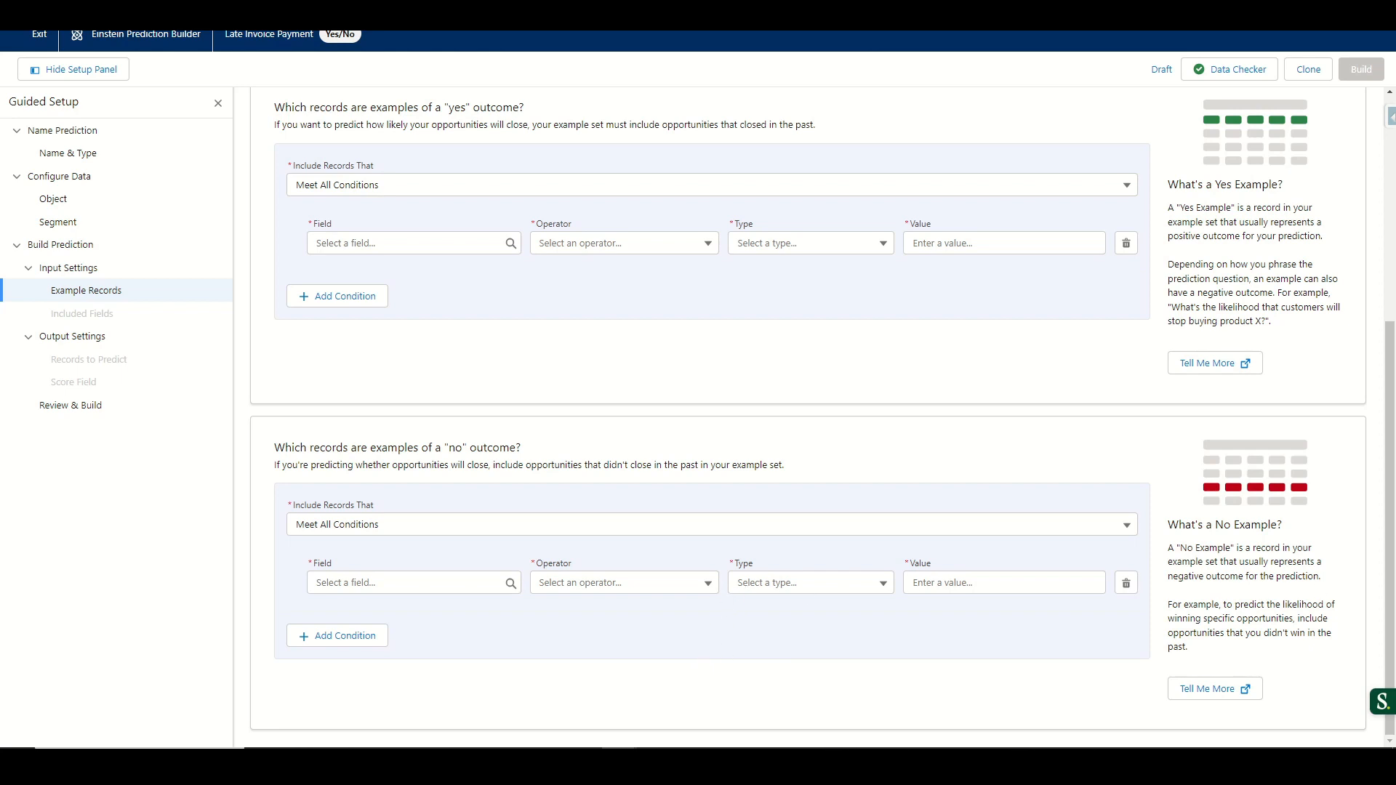
{"action": "scroll", "coordinate": [721, 623], "scroll_direction": "up", "scroll_amount": 4}
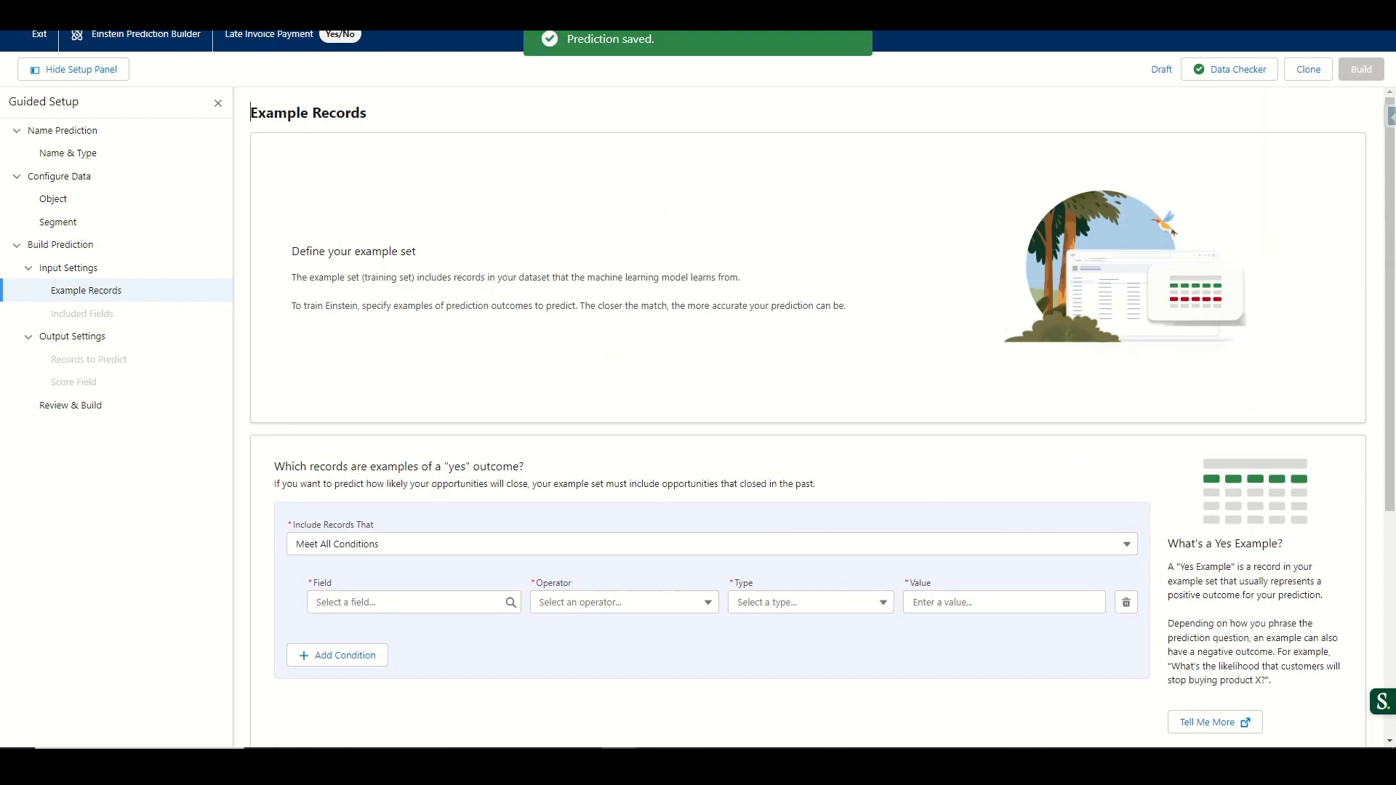
{"action": "scroll", "coordinate": [813, 374], "scroll_direction": "down", "scroll_amount": 2}
{"action": "scroll", "coordinate": [810, 492], "scroll_direction": "down", "scroll_amount": 3}
{"action": "scroll", "coordinate": [811, 496], "scroll_direction": "down", "scroll_amount": 1}
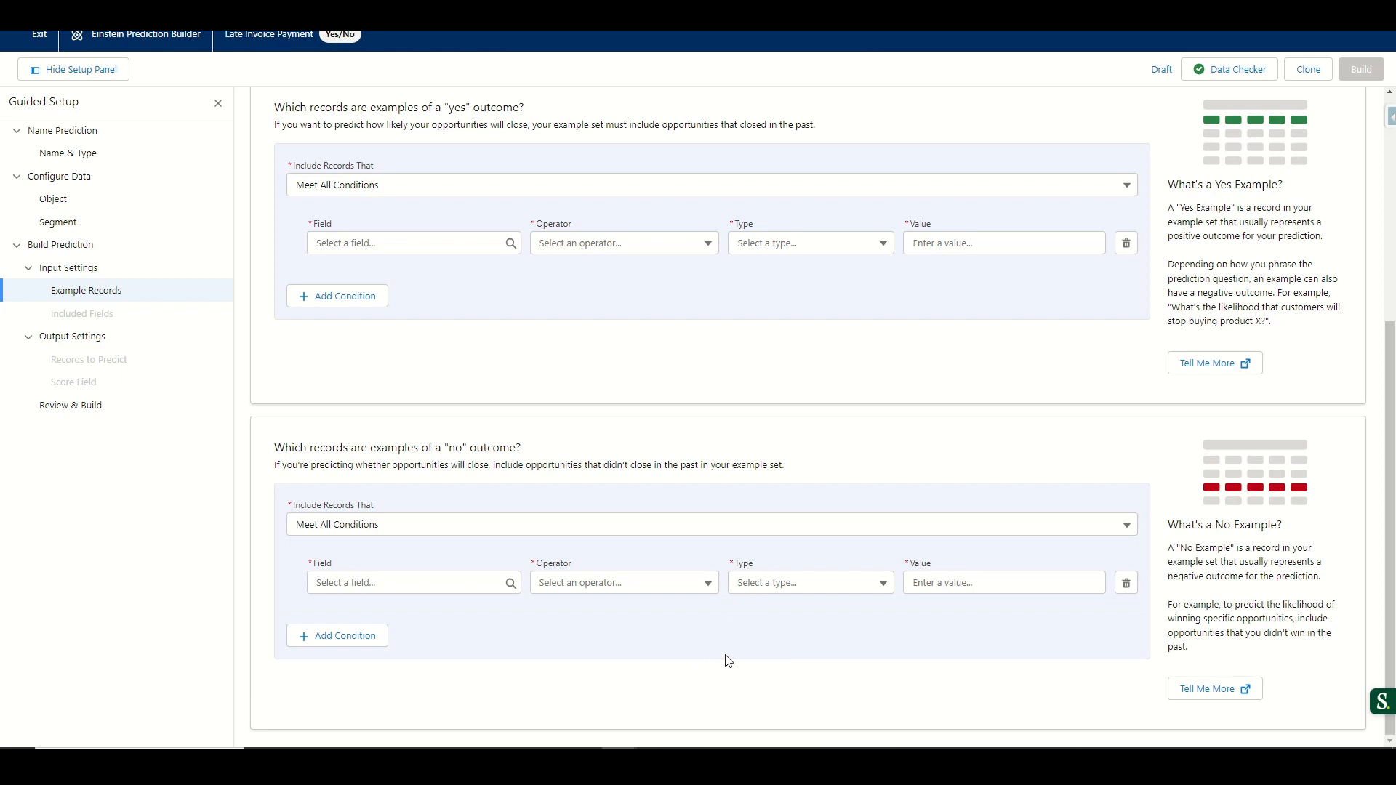
Define the "yes" outcome examples as records whose Invoice Status equals Late
{"action": "scroll", "coordinate": [729, 660], "scroll_direction": "up", "scroll_amount": 1}
{"action": "left_click", "coordinate": [437, 340]}
{"action": "type", "text": "invoi"}
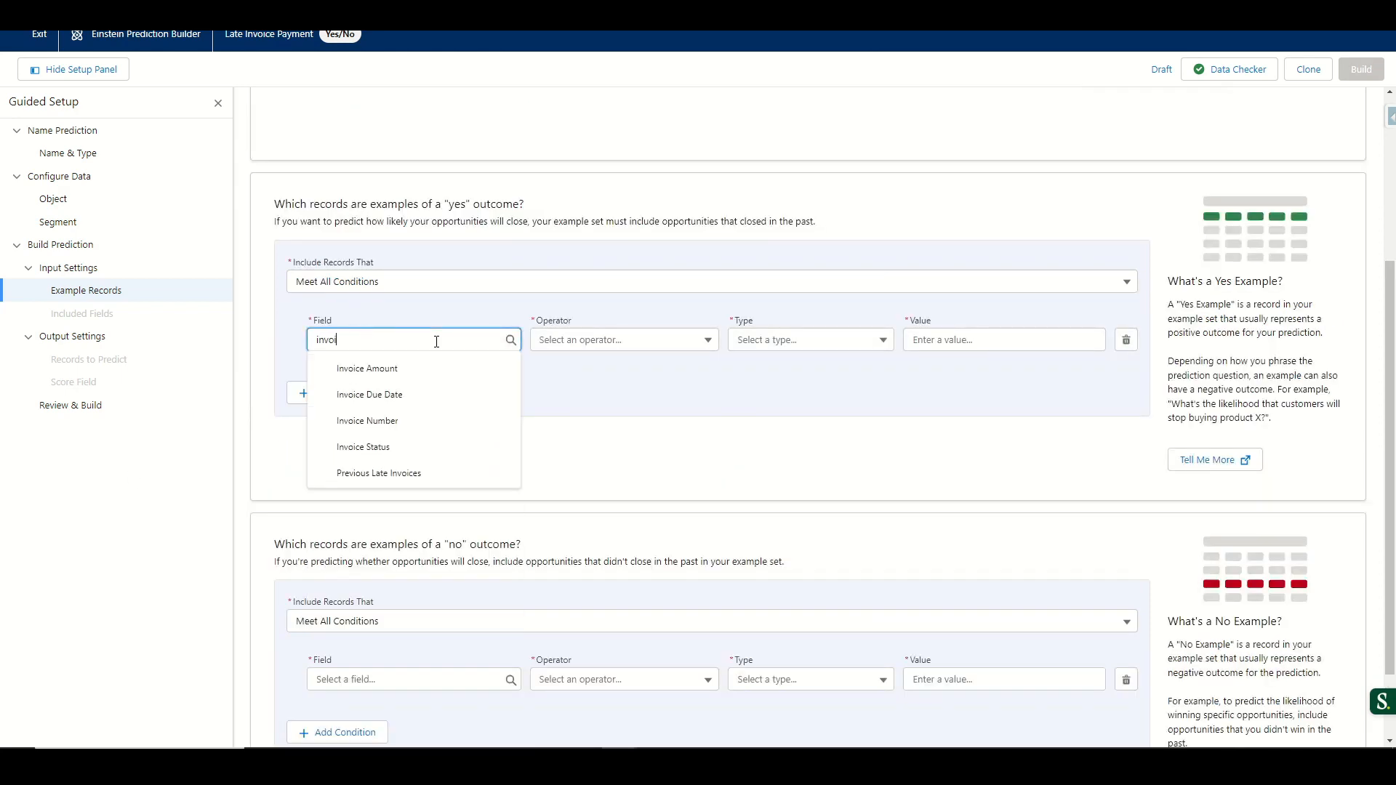
{"action": "left_click", "coordinate": [400, 454]}
{"action": "left_click", "coordinate": [651, 344]}
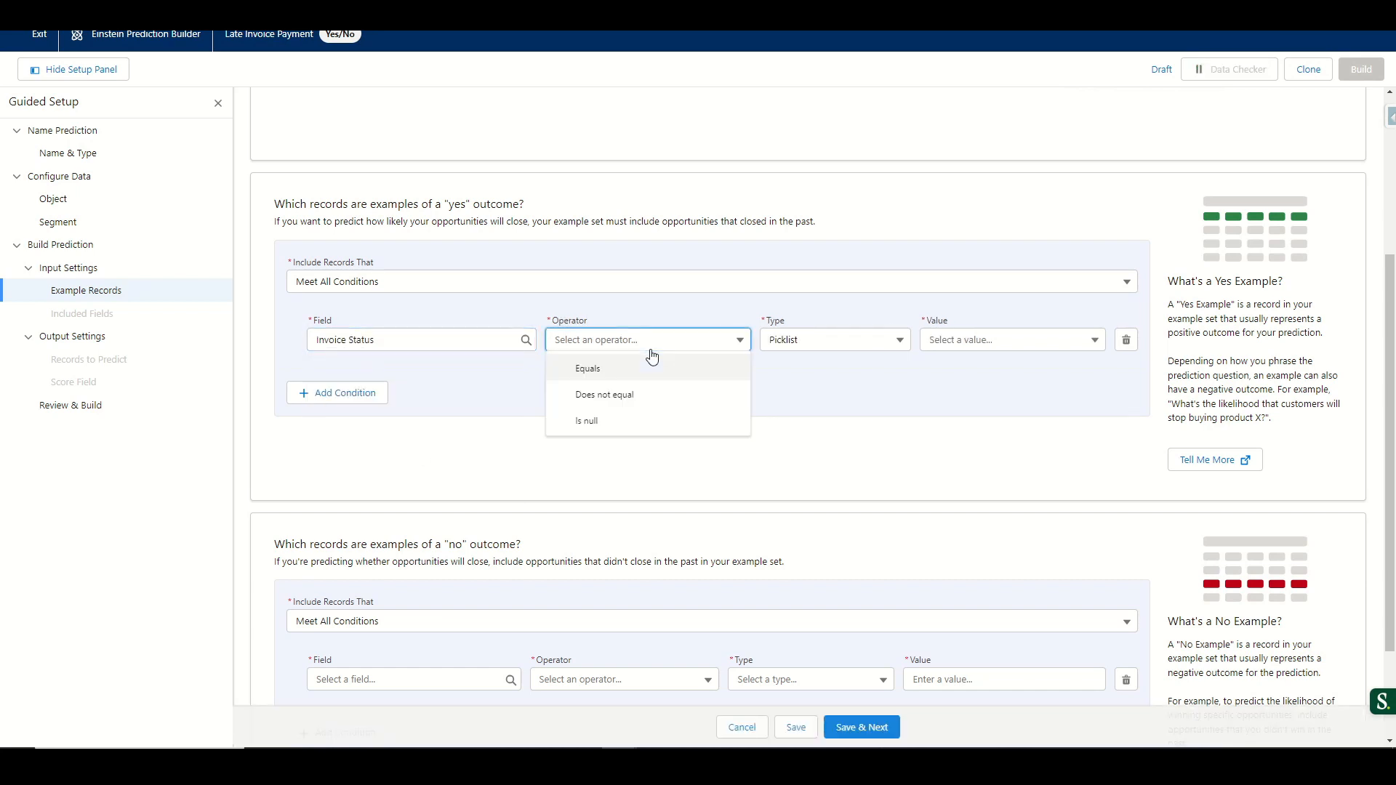
{"action": "left_click", "coordinate": [645, 374]}
{"action": "left_click", "coordinate": [941, 344]}
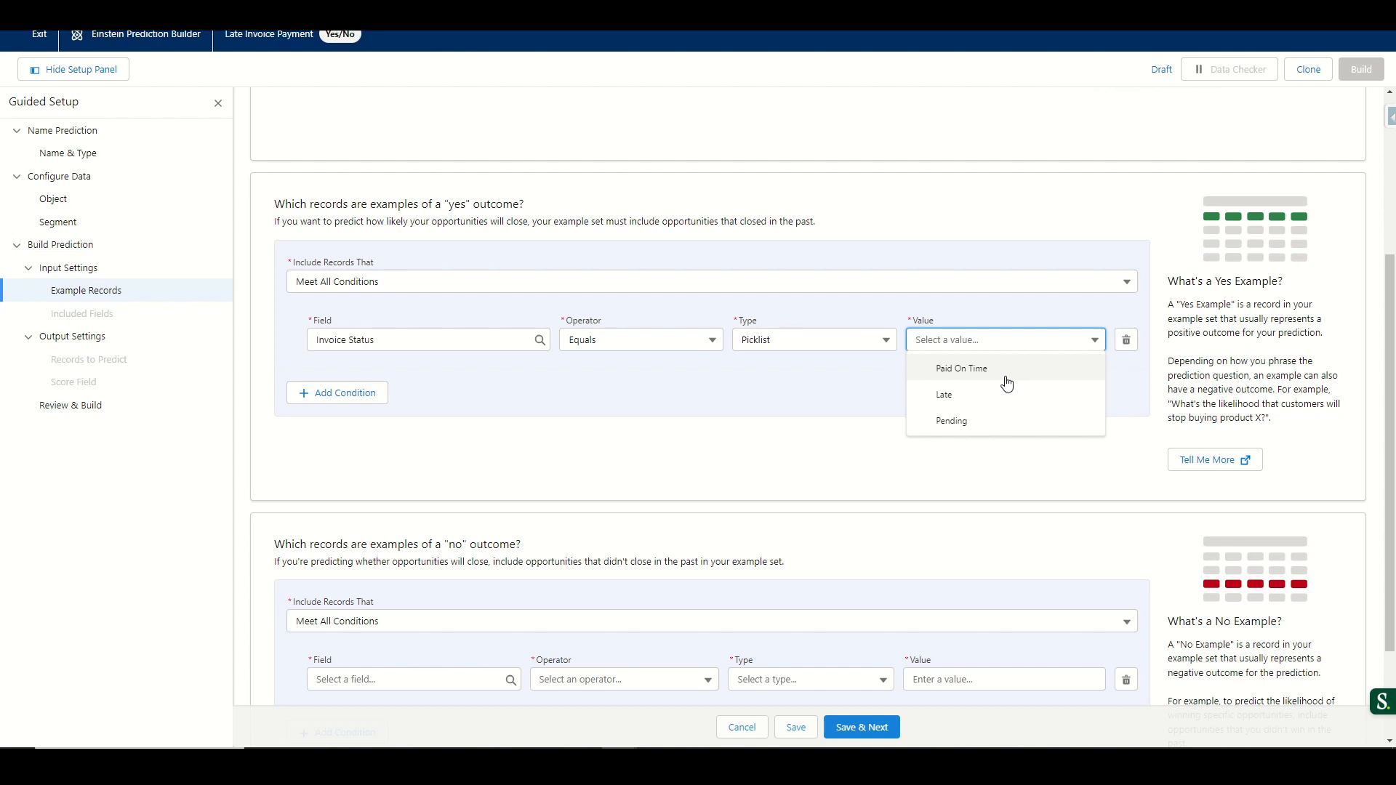
{"action": "left_click", "coordinate": [964, 395]}
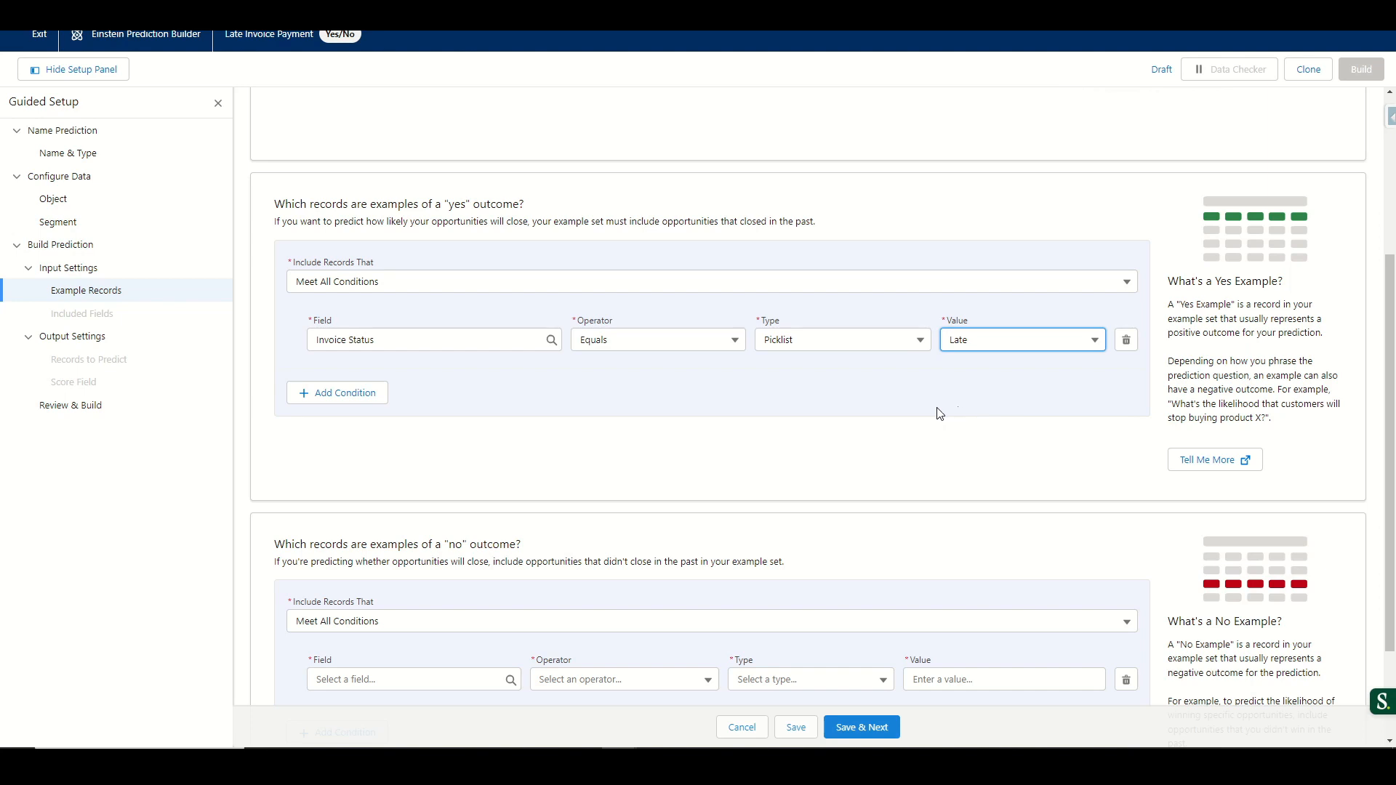
Define the "no" outcome examples as records whose Invoice Status equals Paid On Time, and save the example set
{"action": "left_click", "coordinate": [418, 676]}
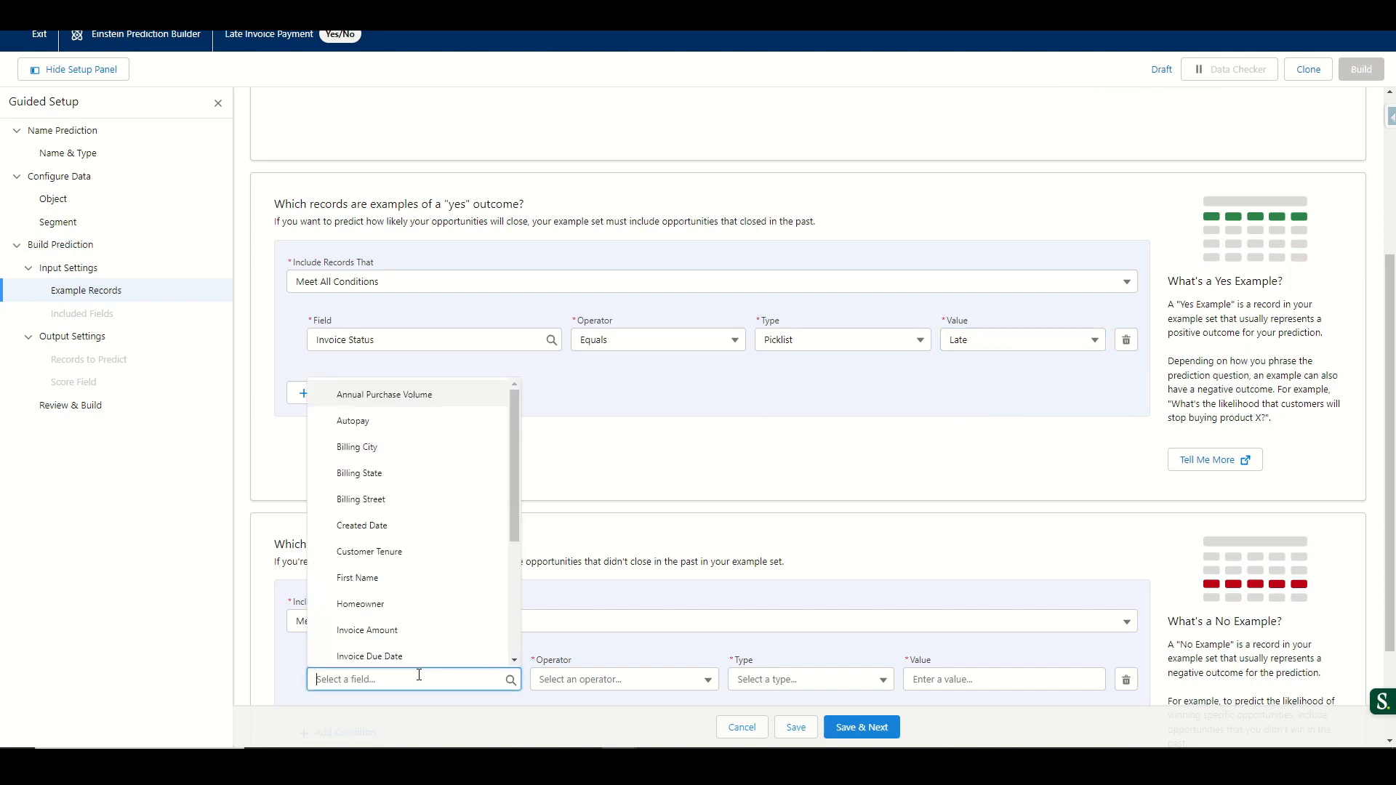
{"action": "type", "text": "inv"}
{"action": "left_click", "coordinate": [363, 626]}
{"action": "scroll", "coordinate": [669, 548], "scroll_direction": "down", "scroll_amount": 2}
{"action": "left_click", "coordinate": [674, 546]}
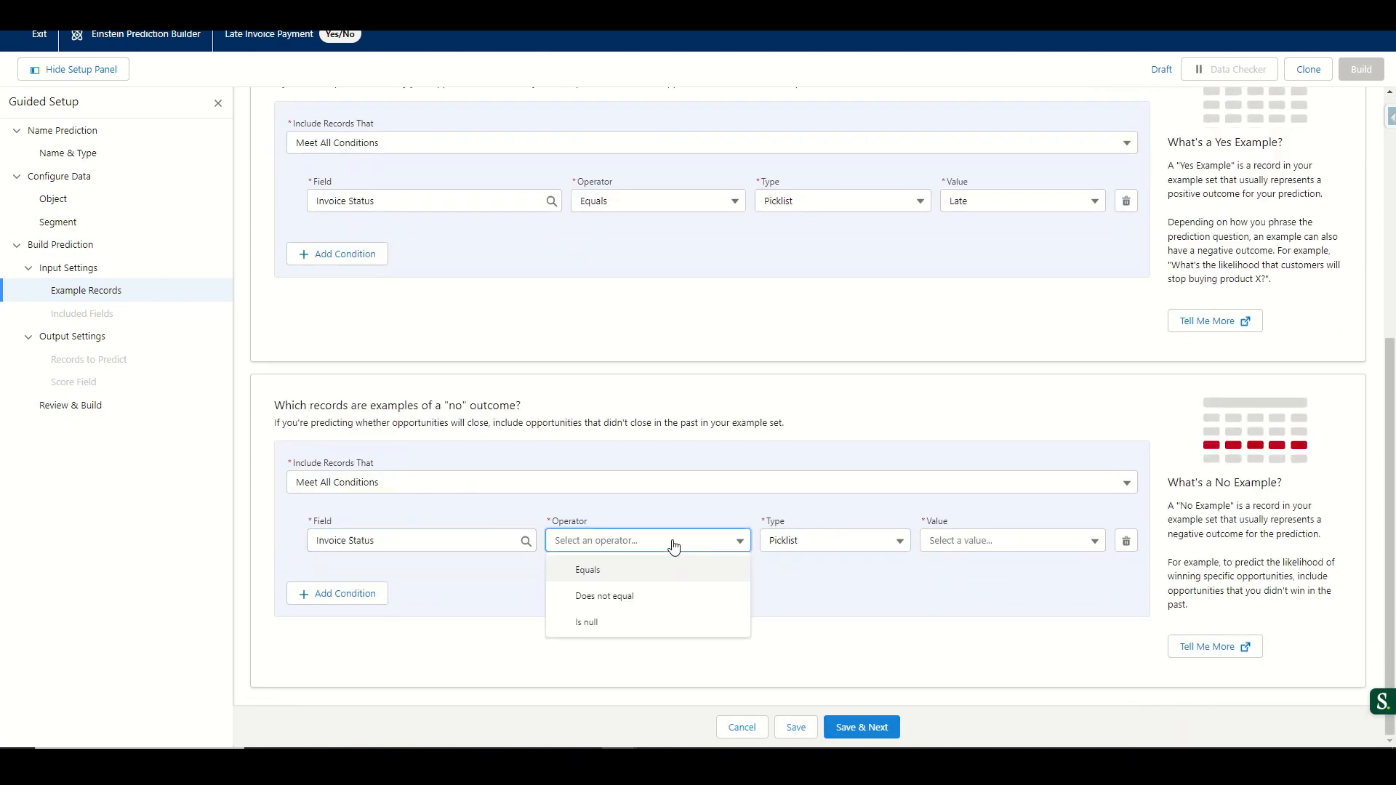
{"action": "left_click", "coordinate": [607, 571]}
{"action": "left_click", "coordinate": [948, 543]}
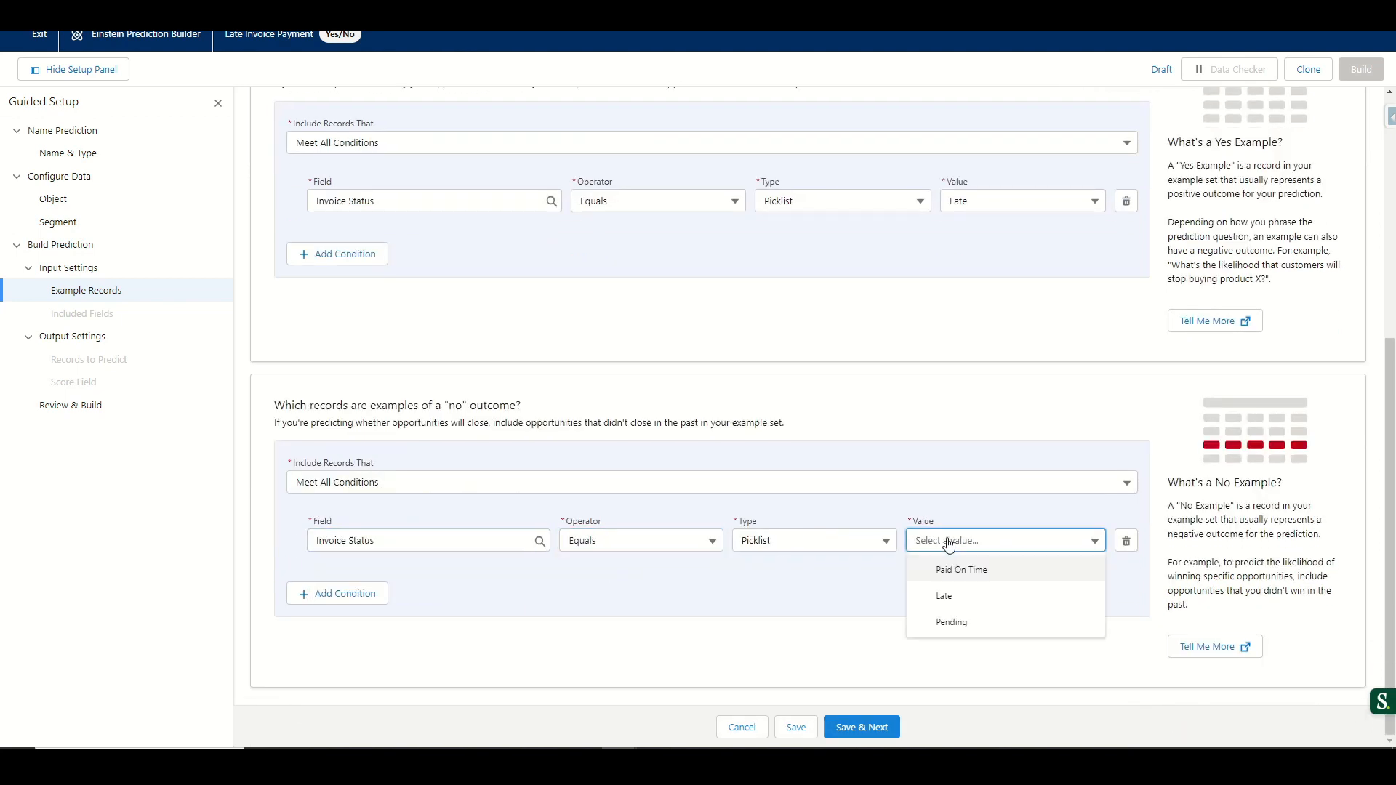
{"action": "left_click", "coordinate": [970, 576]}
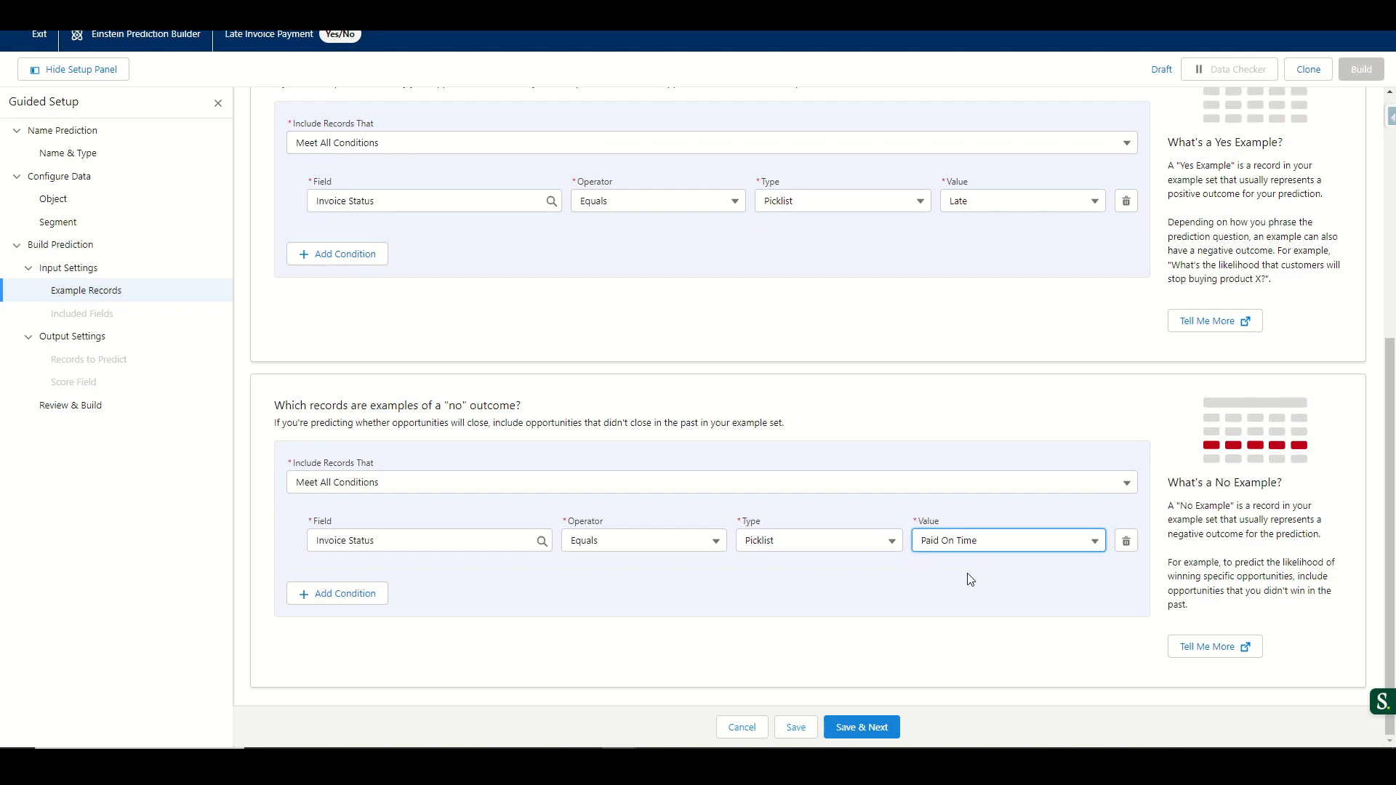
{"action": "left_click", "coordinate": [859, 727]}
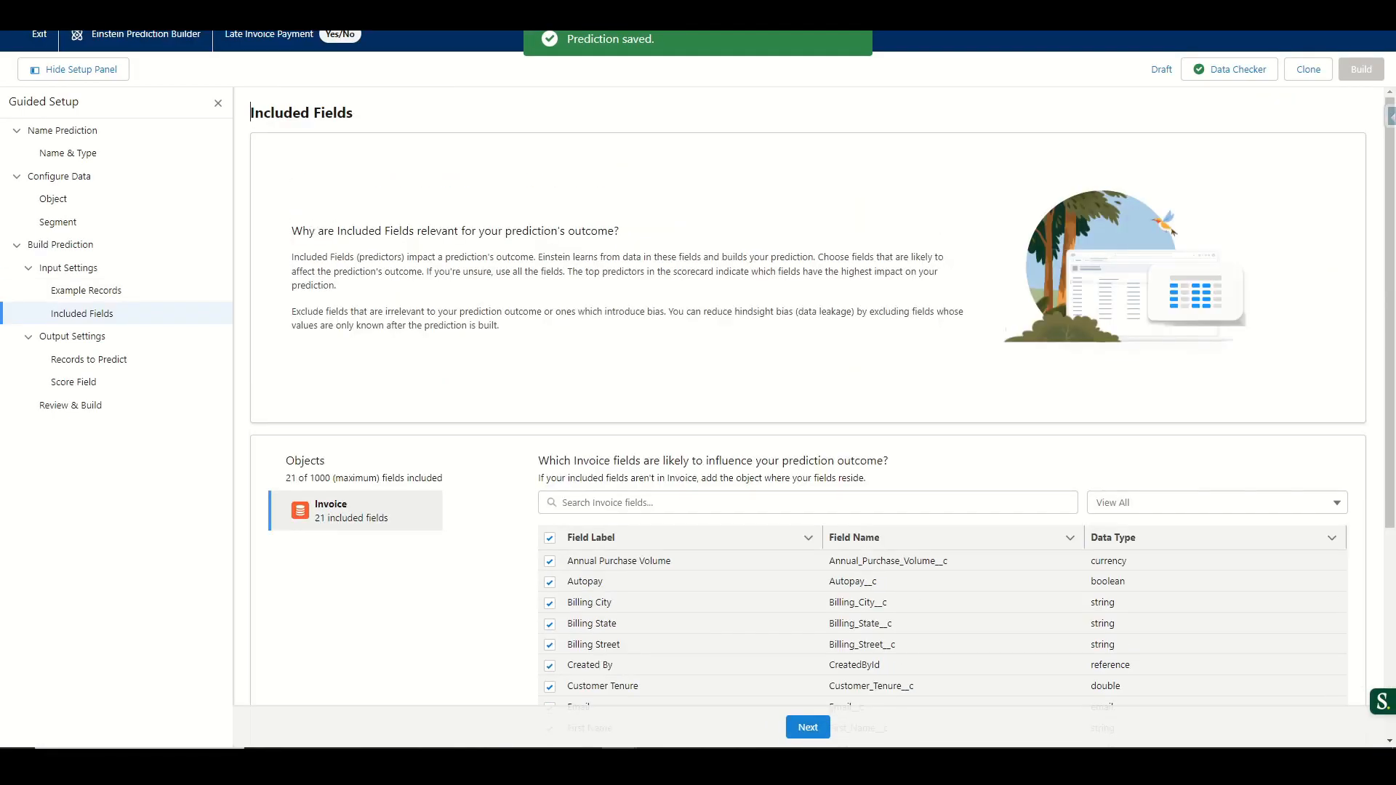
Keep all Invoice fields included as predictors and accept predicting all records that aren't example records
{"action": "scroll", "coordinate": [912, 436], "scroll_direction": "down", "scroll_amount": 5}
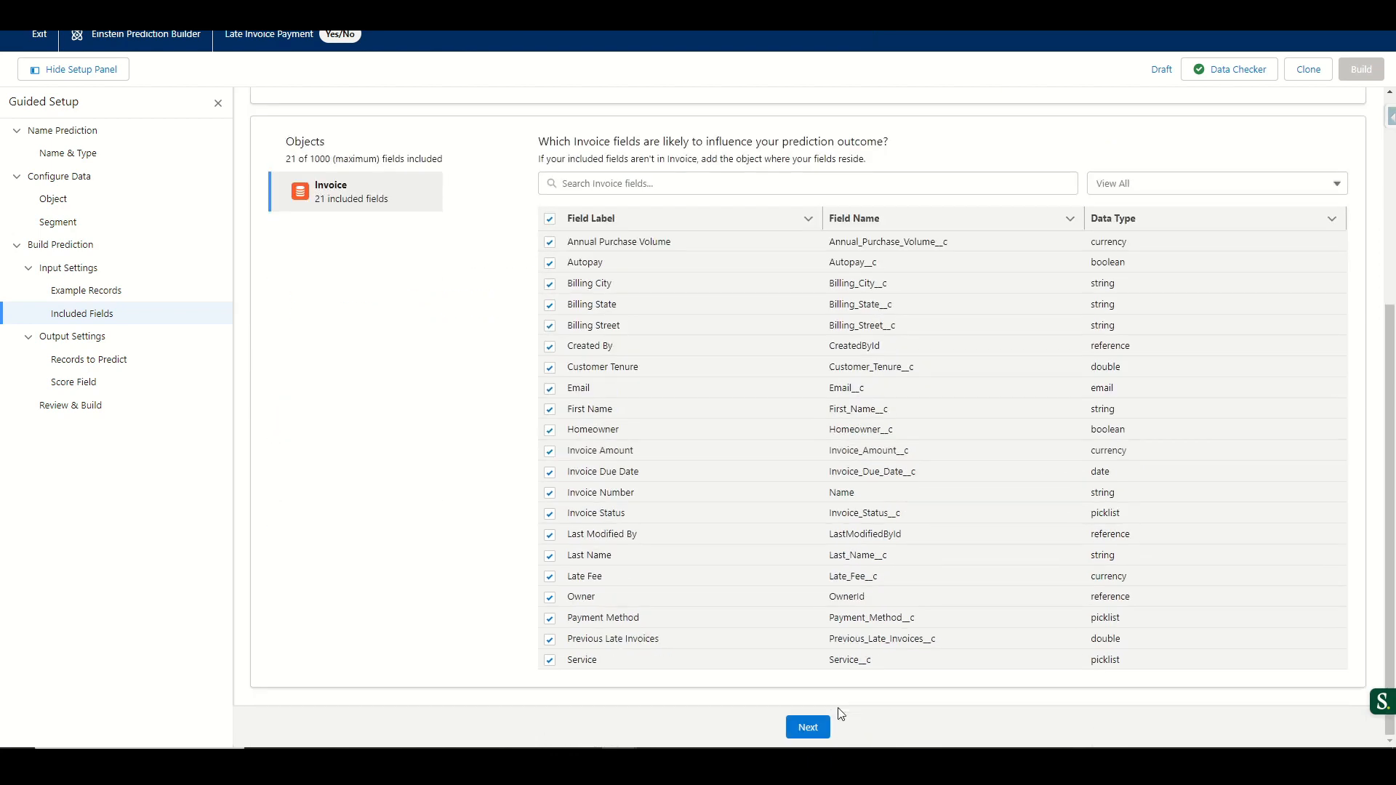
{"action": "left_click", "coordinate": [807, 727]}
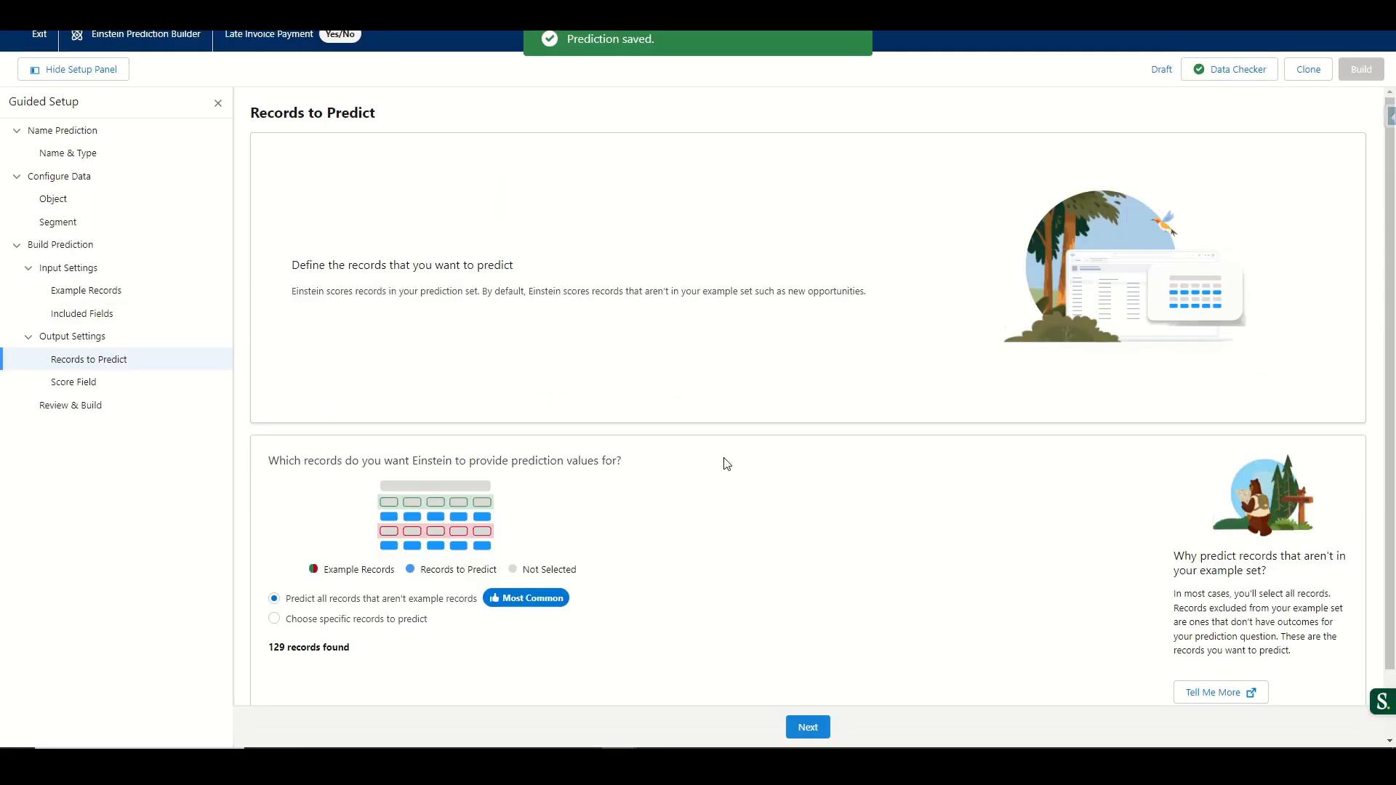
{"action": "scroll", "coordinate": [727, 461], "scroll_direction": "down", "scroll_amount": 1}
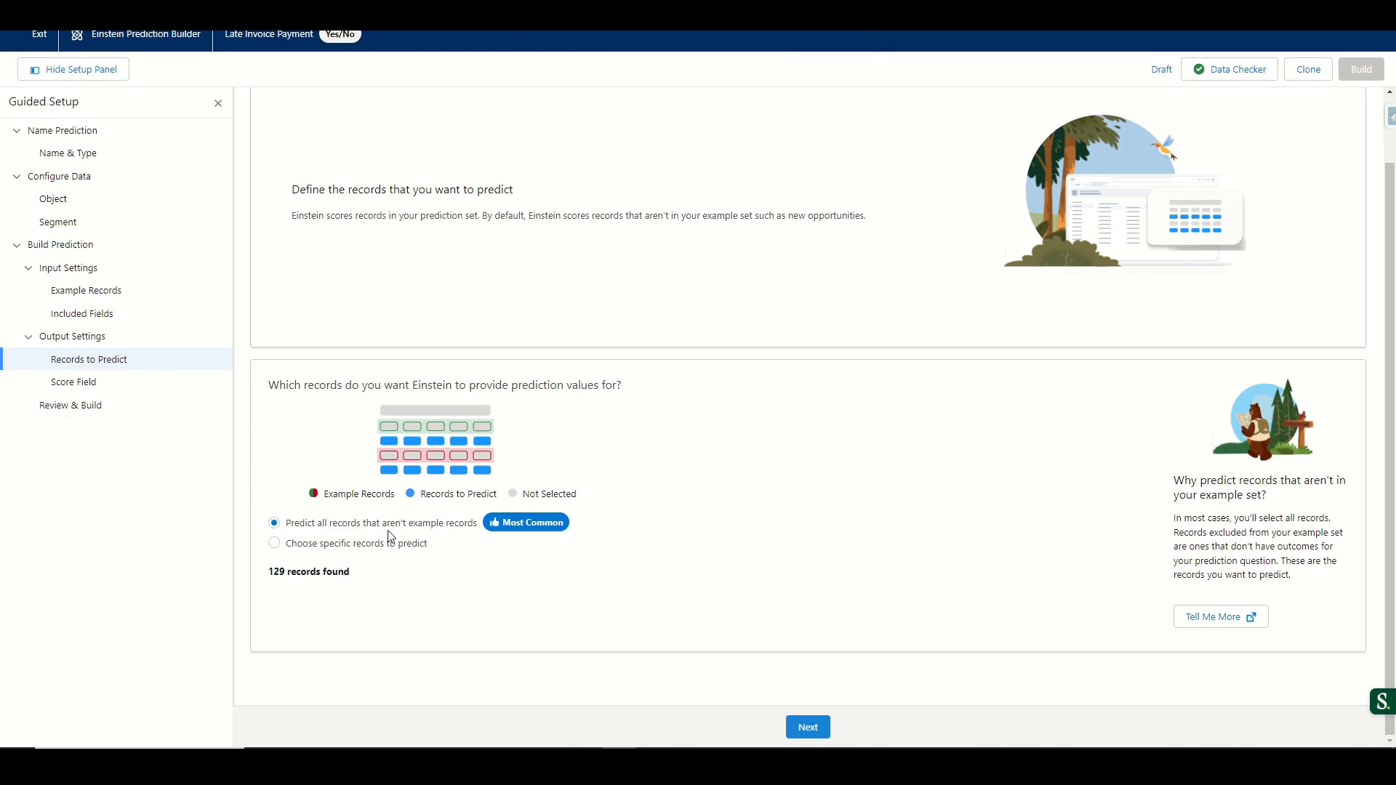
{"action": "left_click", "coordinate": [808, 727]}
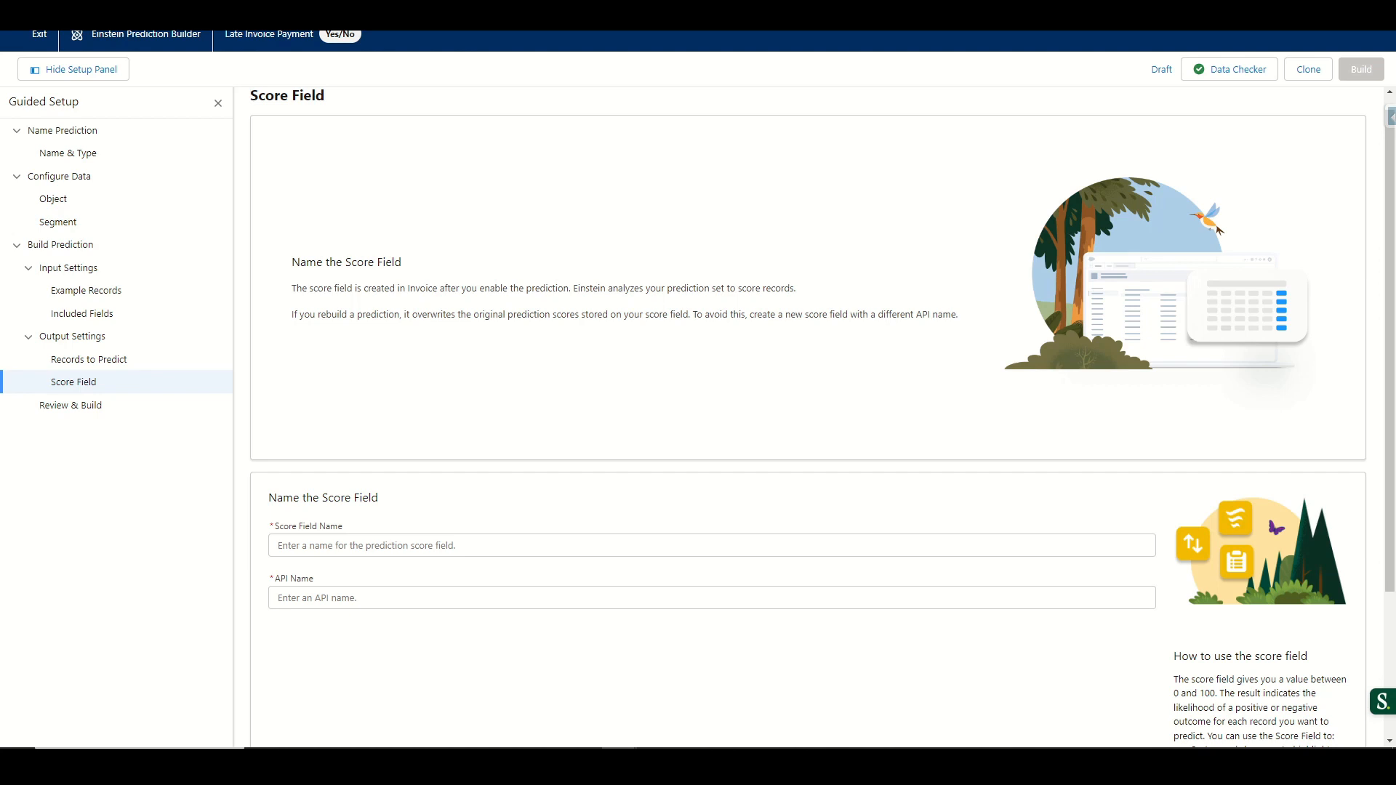
Name the score field Invoice Status Prediction with API name Invoice_Status_Prediction, and save it
{"action": "left_click", "coordinate": [770, 546]}
{"action": "type", "text": "Invoice Status Prediction"}
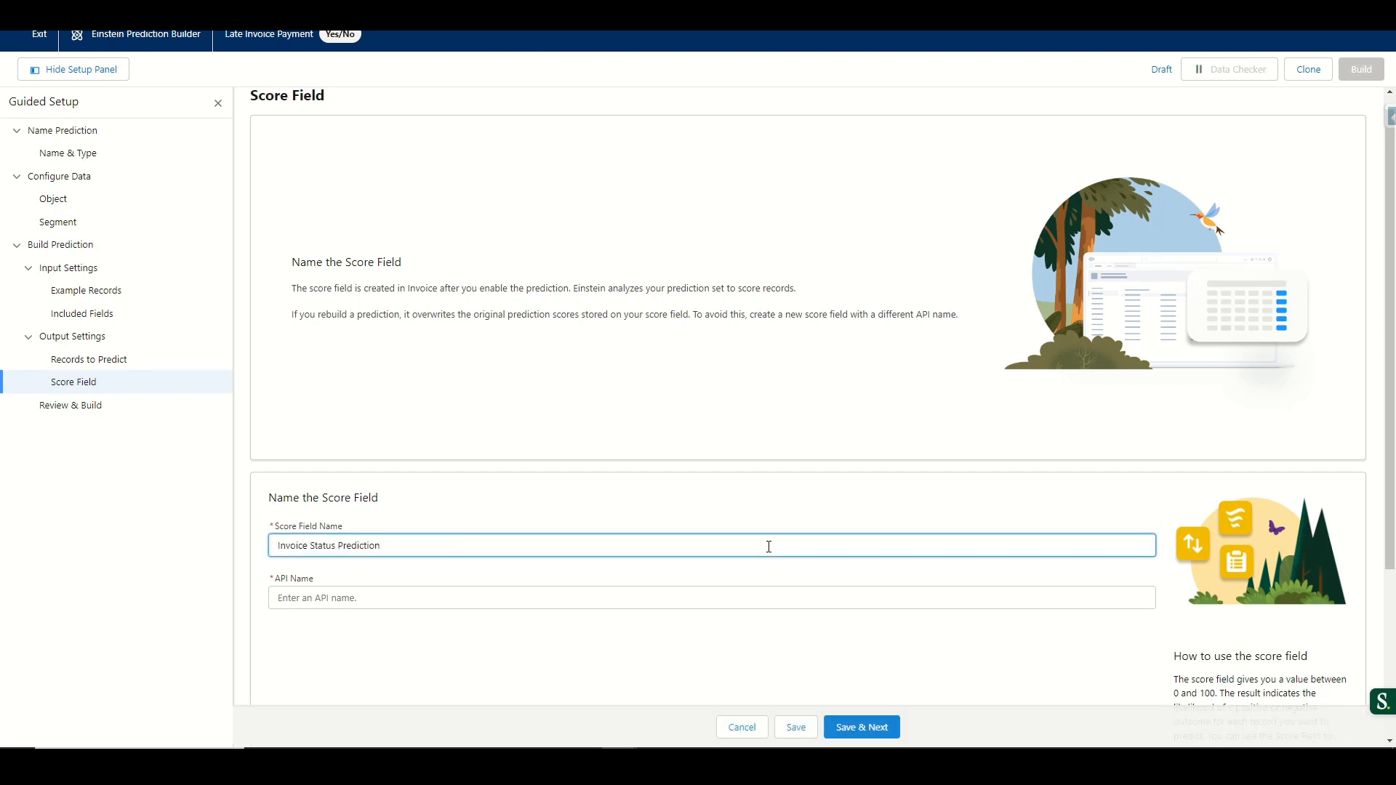
{"action": "left_click", "coordinate": [788, 483]}
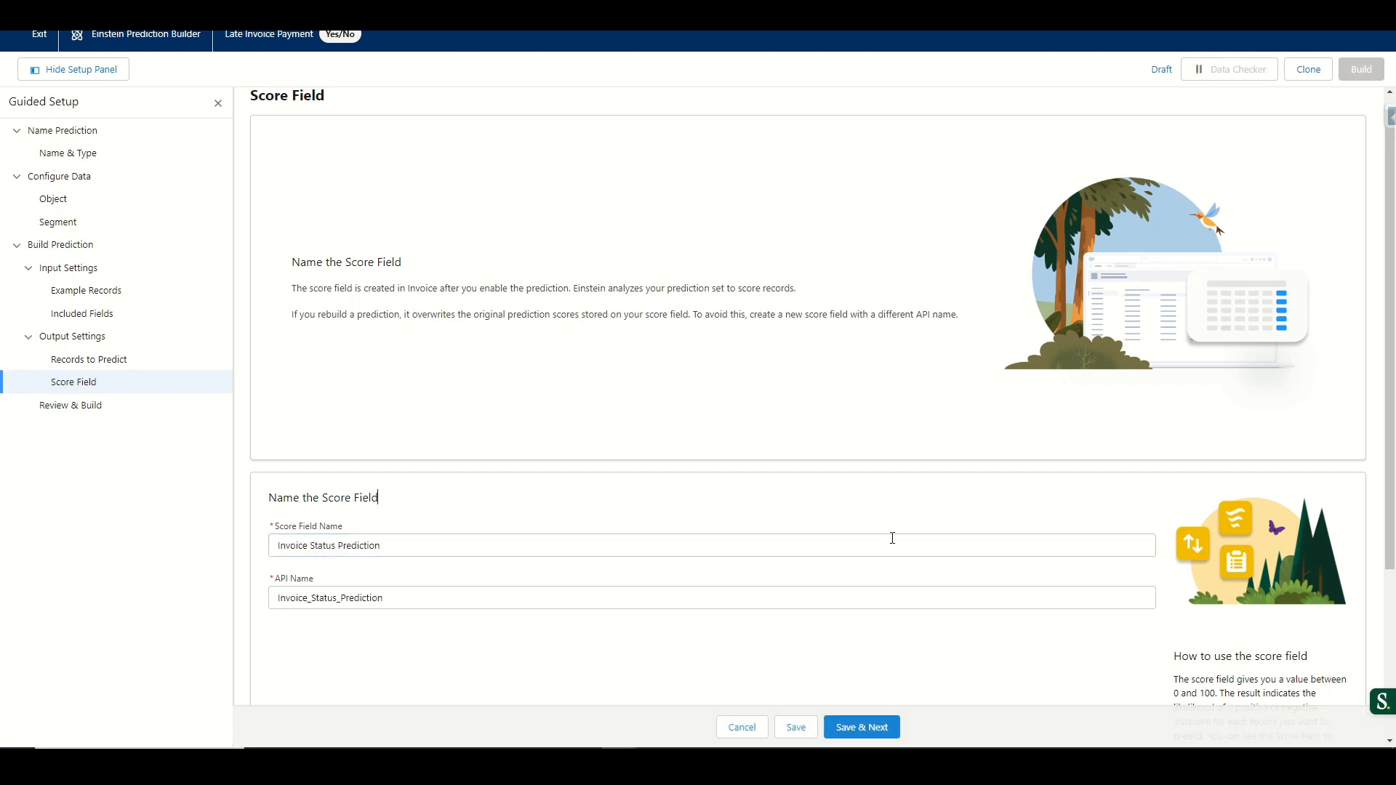
{"action": "left_click", "coordinate": [868, 729]}
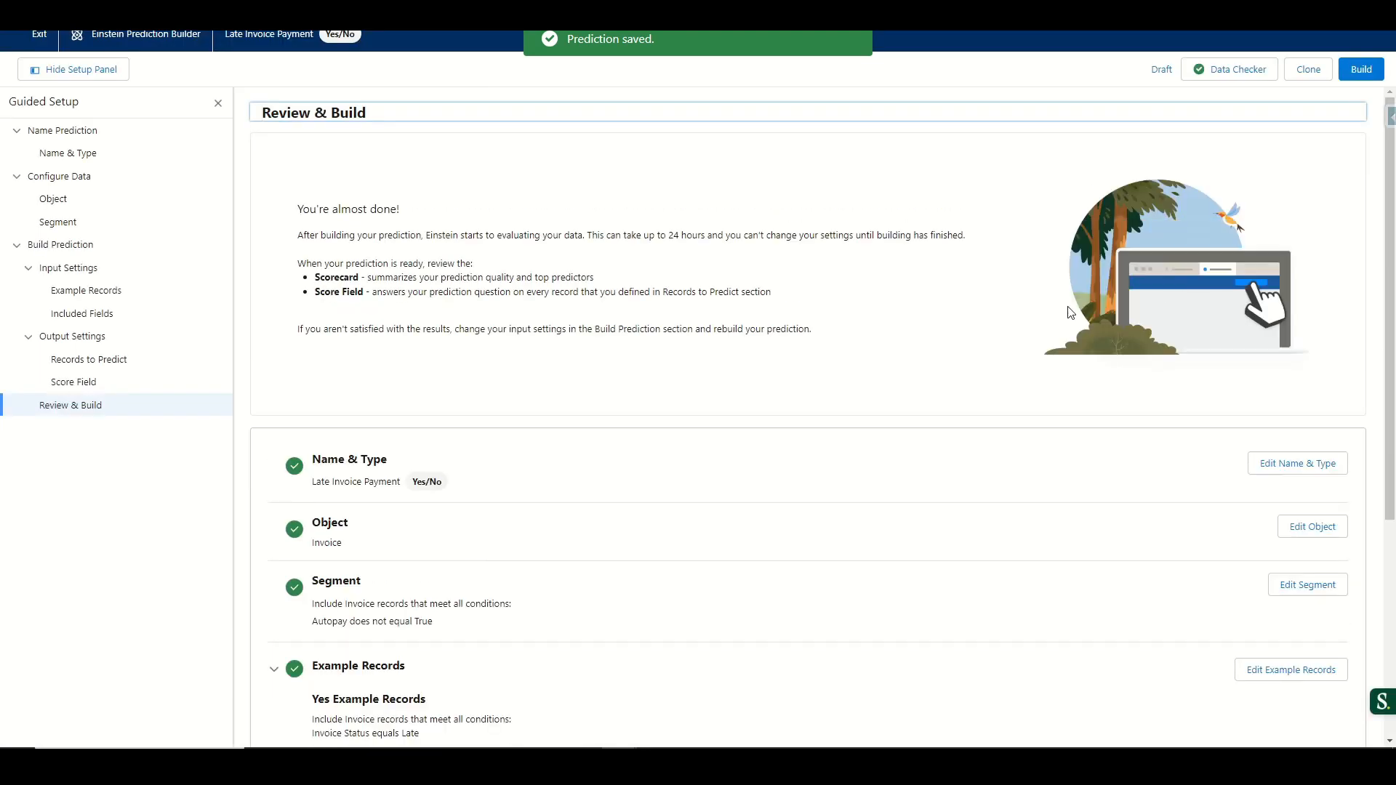
Review the settings summary of the prediction, then build the prediction and confirm
{"action": "scroll", "coordinate": [887, 352], "scroll_direction": "down", "scroll_amount": 5}
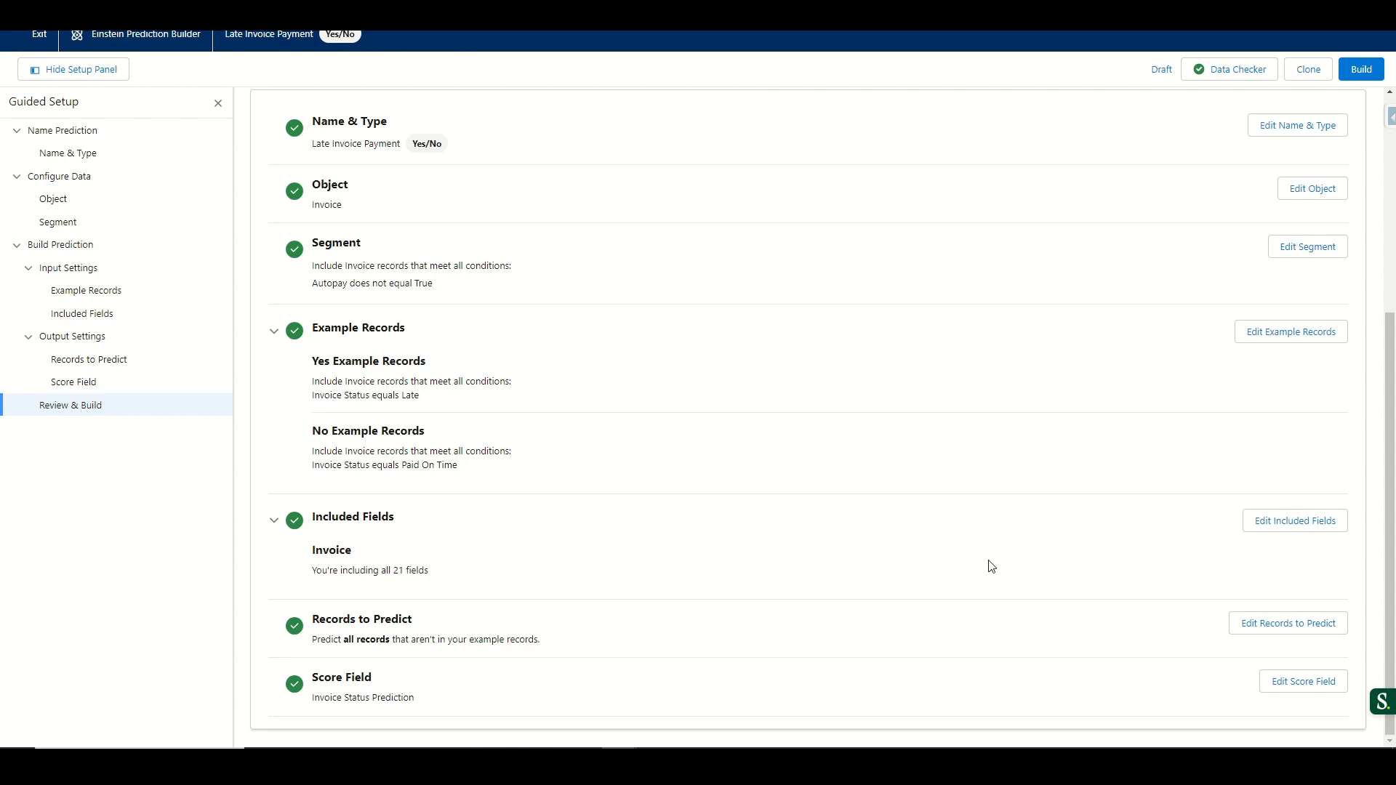
{"action": "left_click", "coordinate": [1361, 69]}
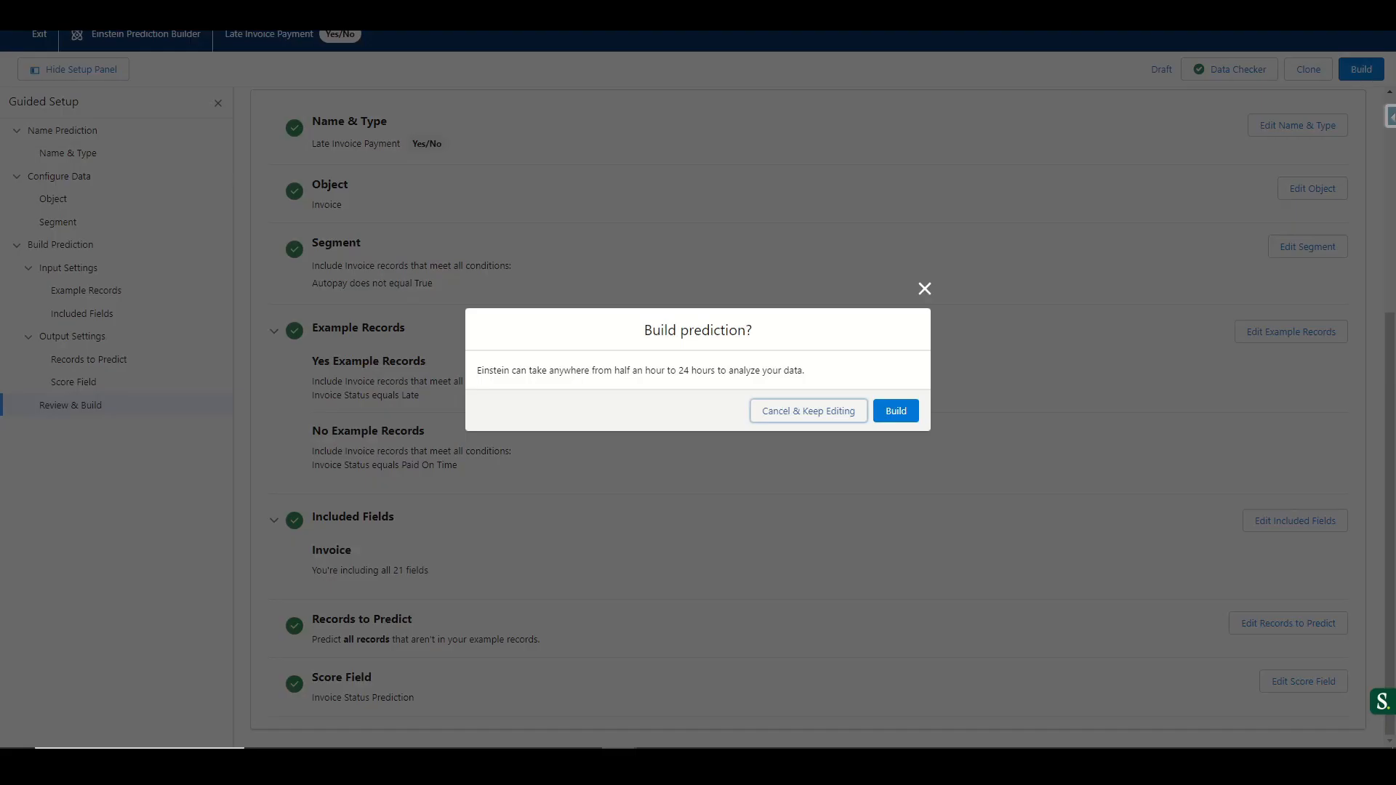
{"action": "left_click", "coordinate": [900, 416]}
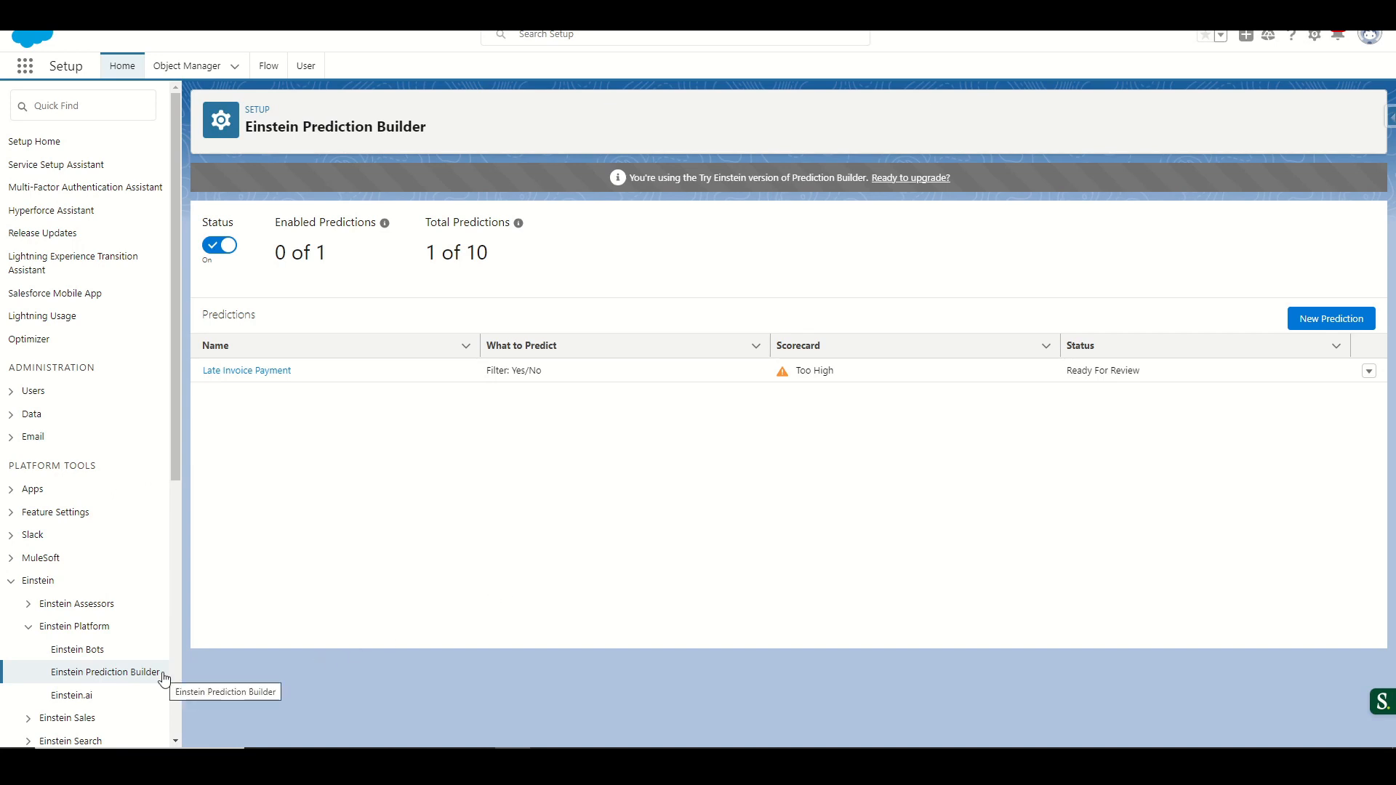
Open the Late Invoice Payment scorecard and examine the impact and correlation of all its predictors
{"action": "left_click", "coordinate": [1368, 373]}
{"action": "left_click", "coordinate": [1338, 394]}
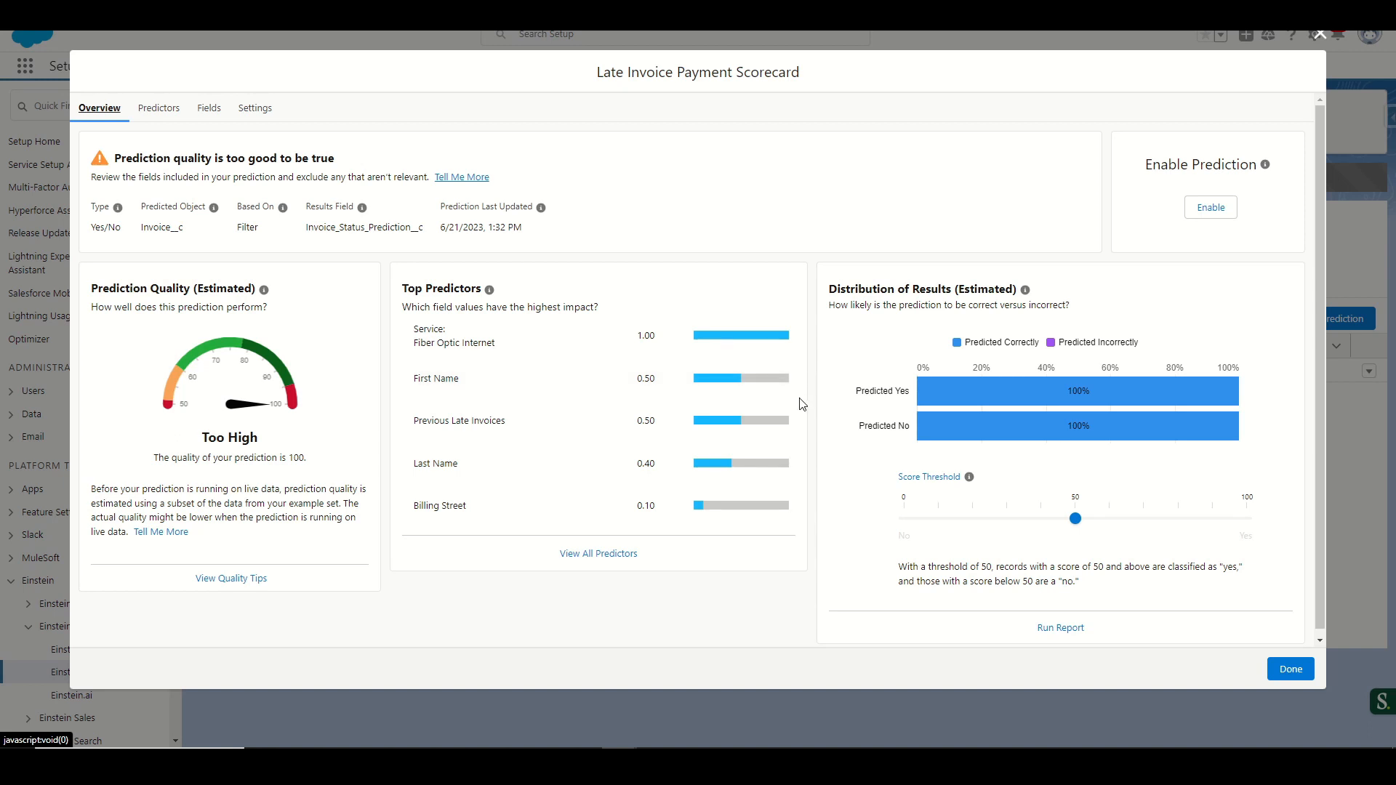
{"action": "left_click", "coordinate": [609, 555]}
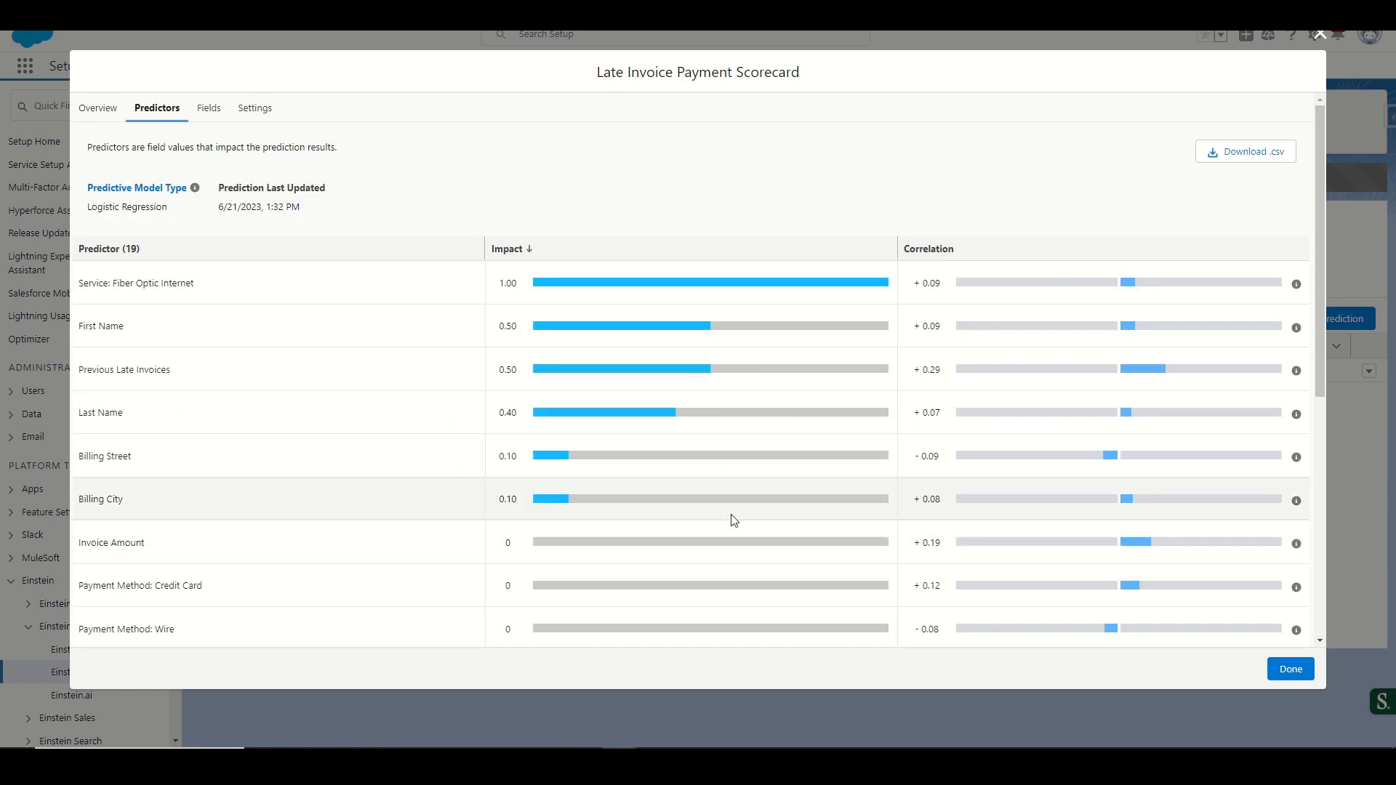
{"action": "scroll", "coordinate": [733, 519], "scroll_direction": "down", "scroll_amount": 2}
{"action": "scroll", "coordinate": [732, 519], "scroll_direction": "down", "scroll_amount": 4}
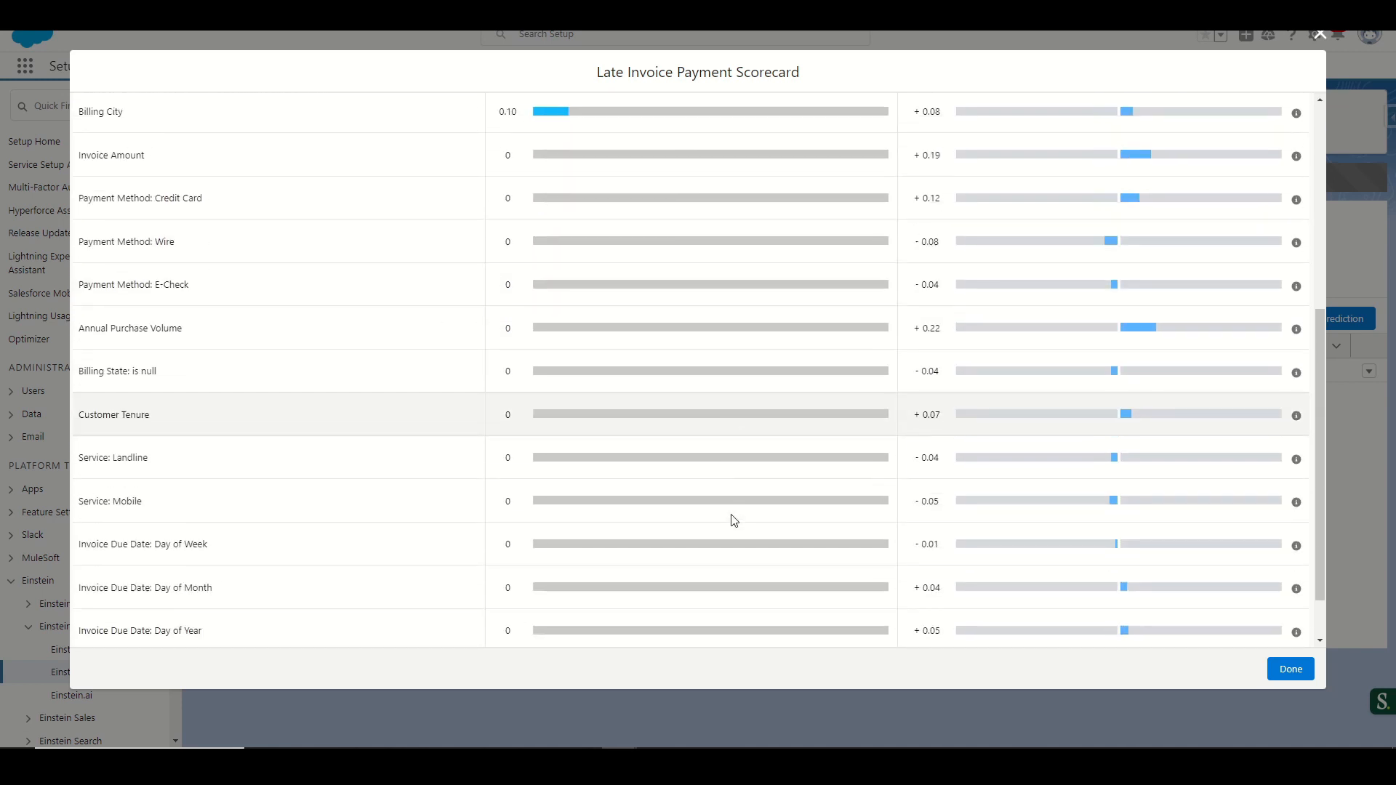
{"action": "scroll", "coordinate": [733, 519], "scroll_direction": "down", "scroll_amount": 1}
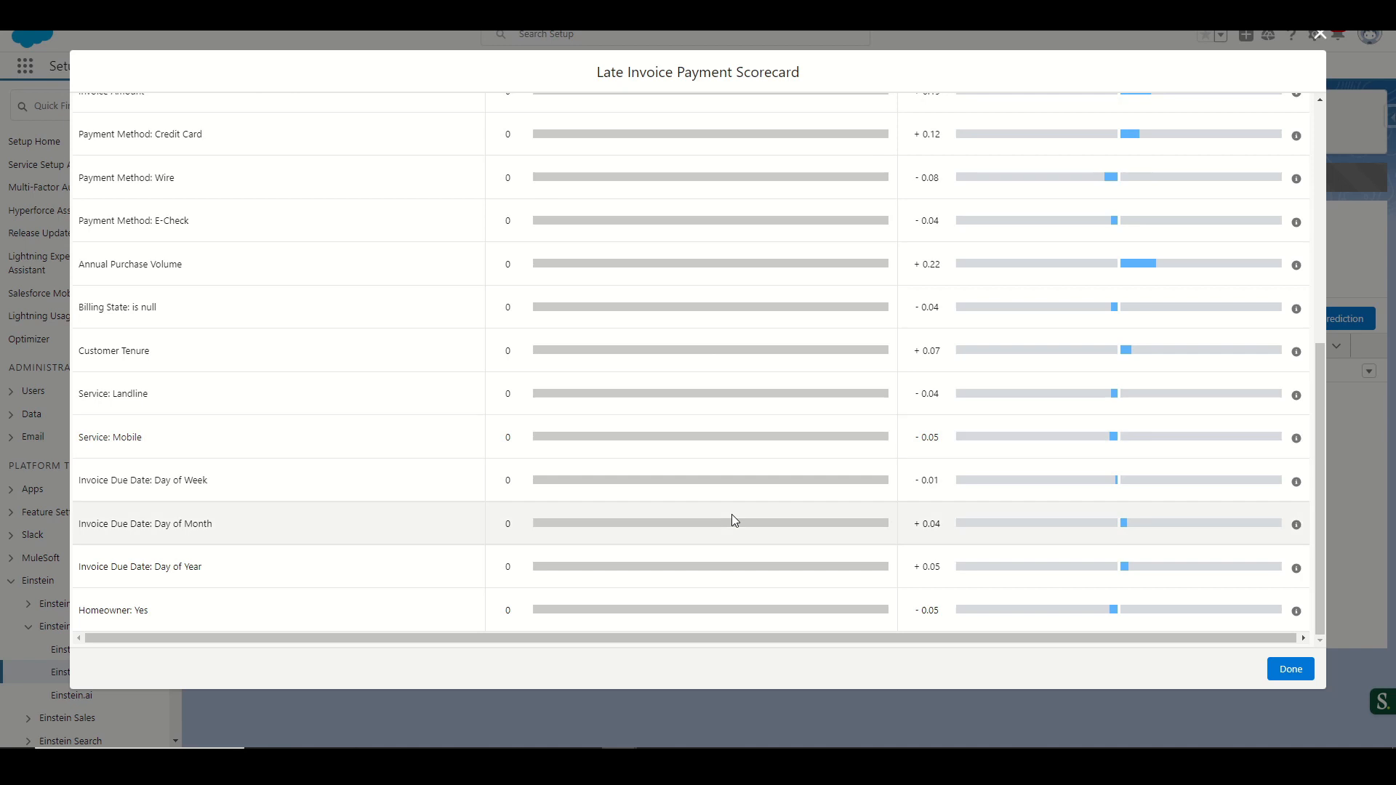
{"action": "scroll", "coordinate": [732, 515], "scroll_direction": "up", "scroll_amount": 8}
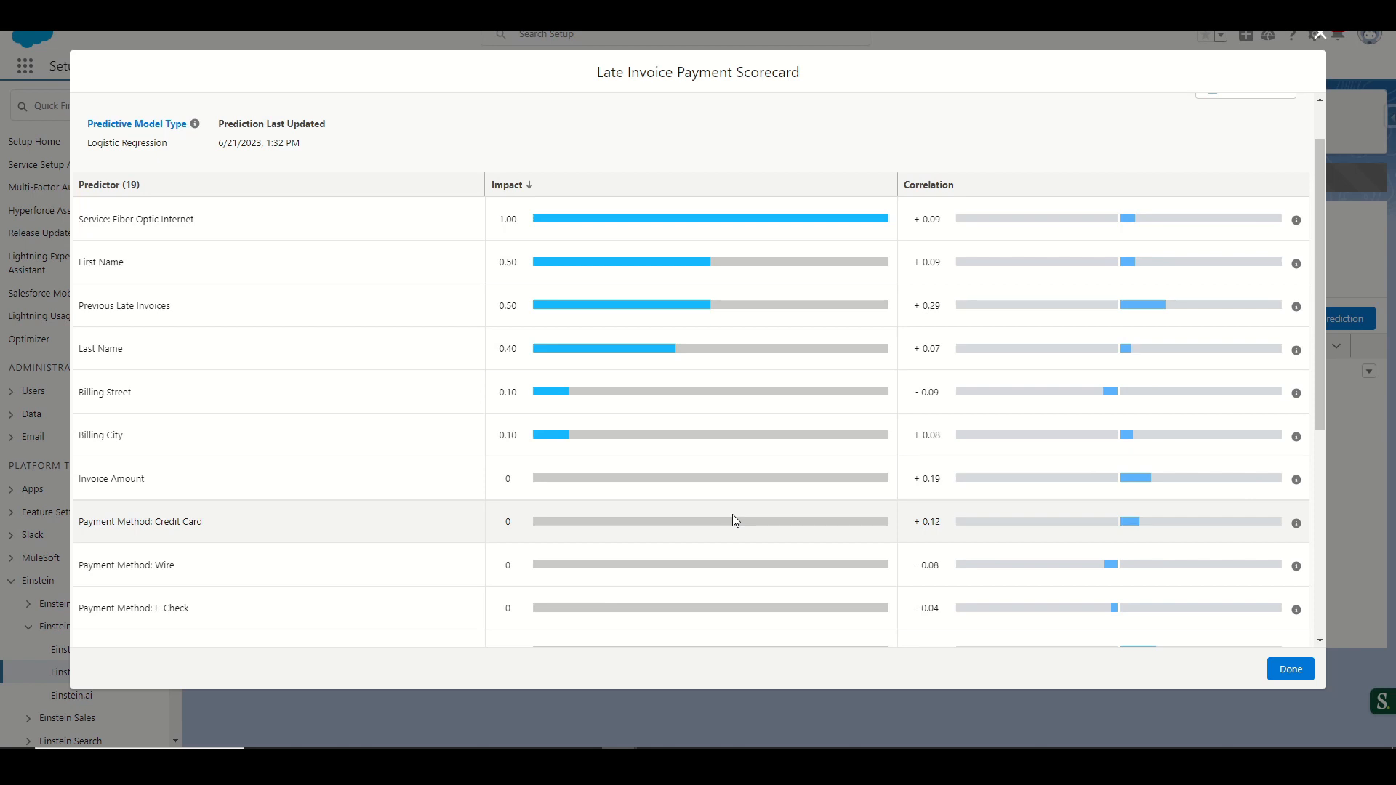
{"action": "scroll", "coordinate": [733, 519], "scroll_direction": "up", "scroll_amount": 1}
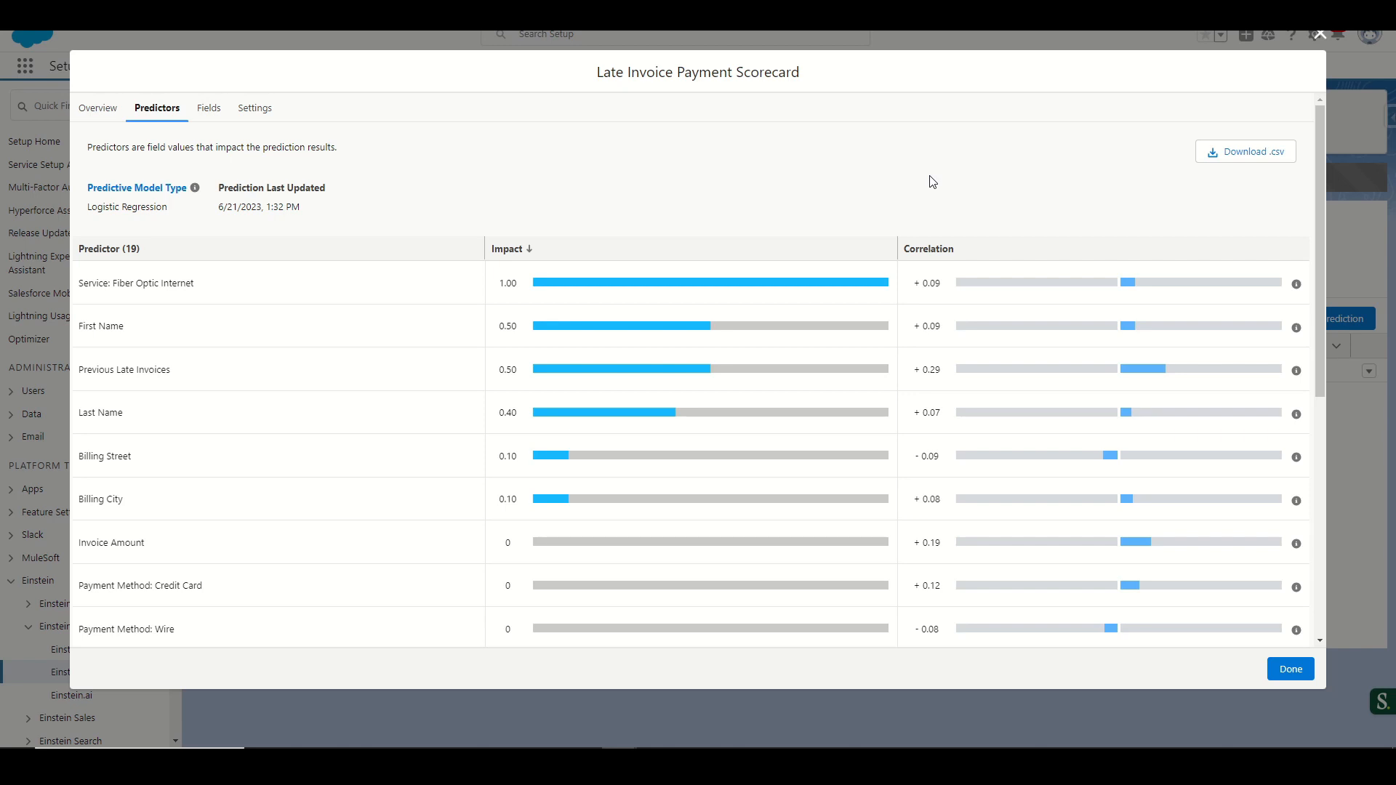
Enable the Late Invoice Payment prediction from the scorecard overview and close the scorecard
{"action": "left_click", "coordinate": [98, 114]}
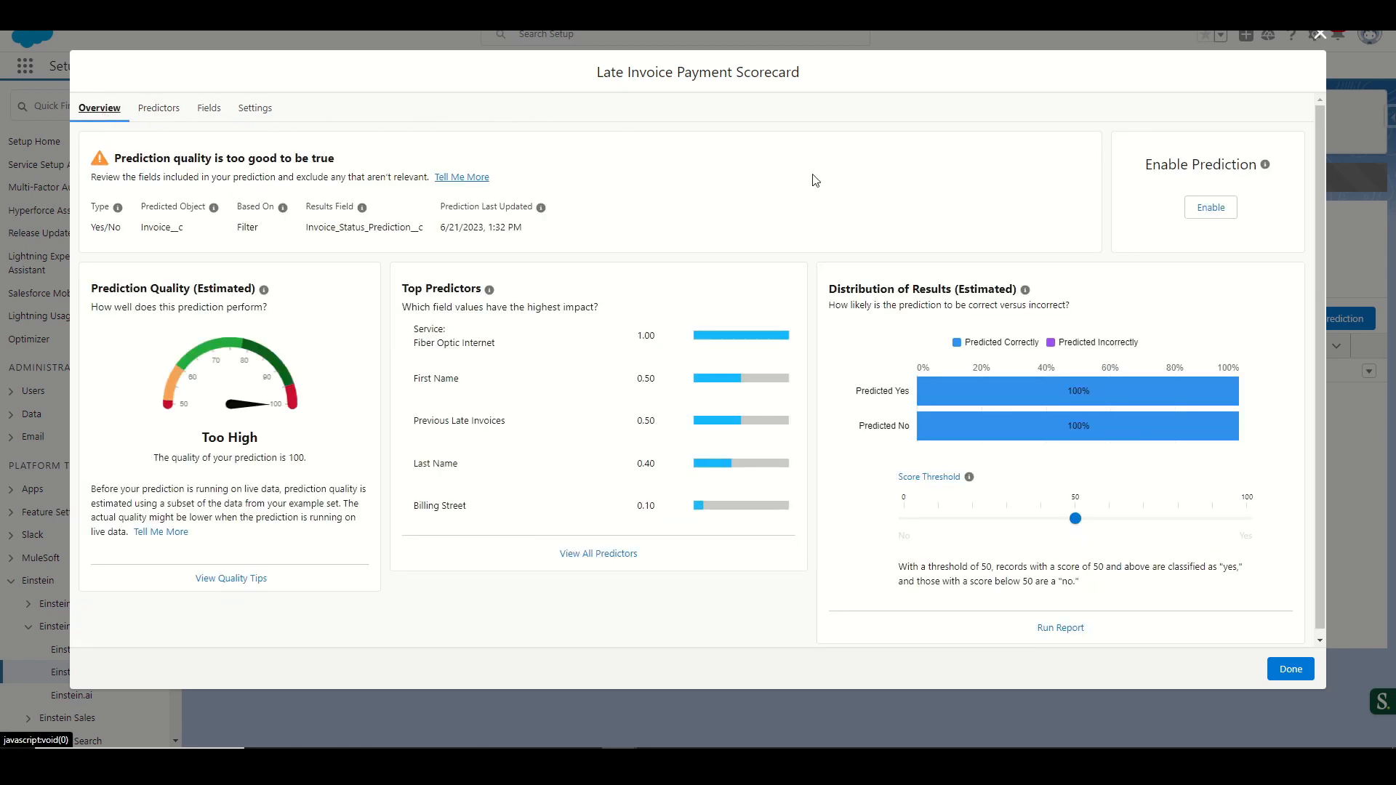
{"action": "left_click", "coordinate": [1212, 208]}
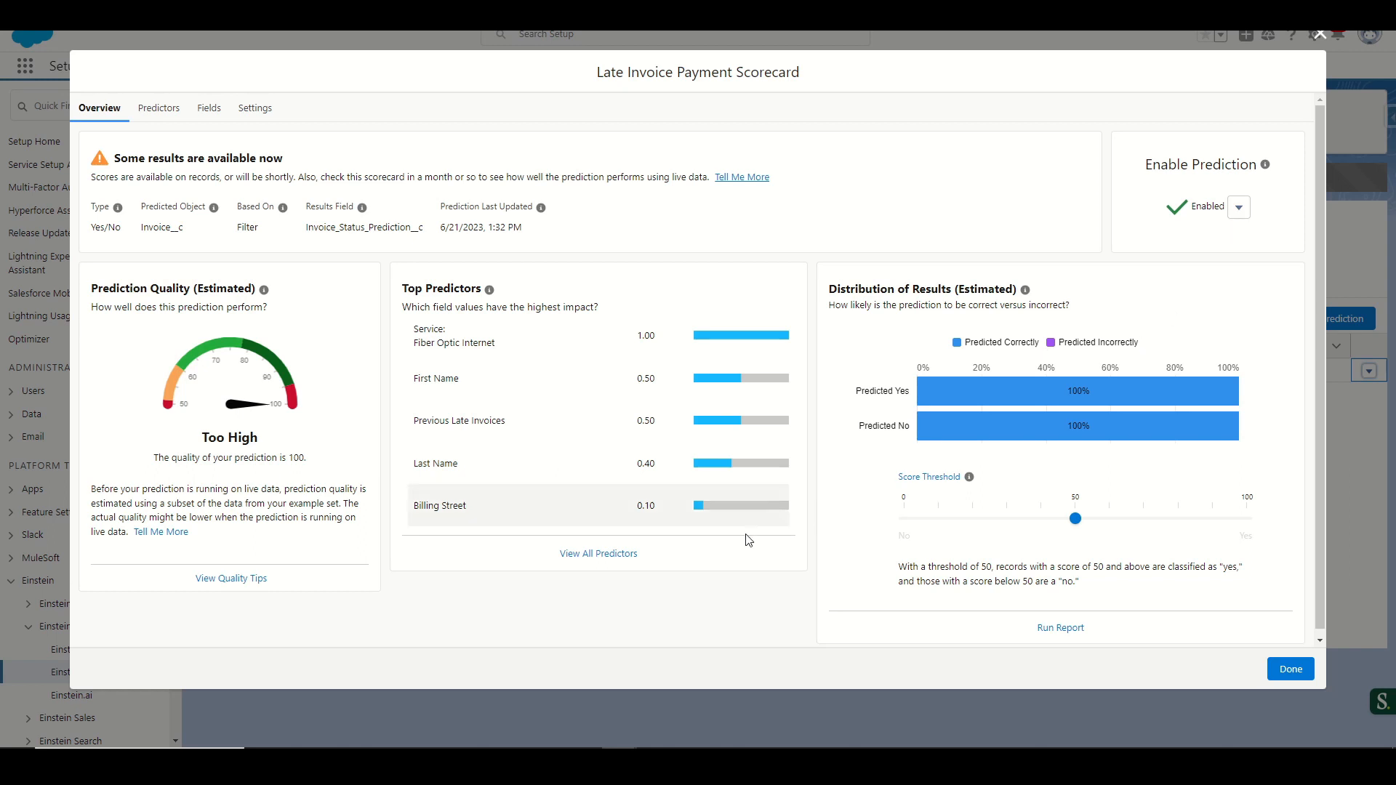
{"action": "left_click", "coordinate": [1290, 673]}
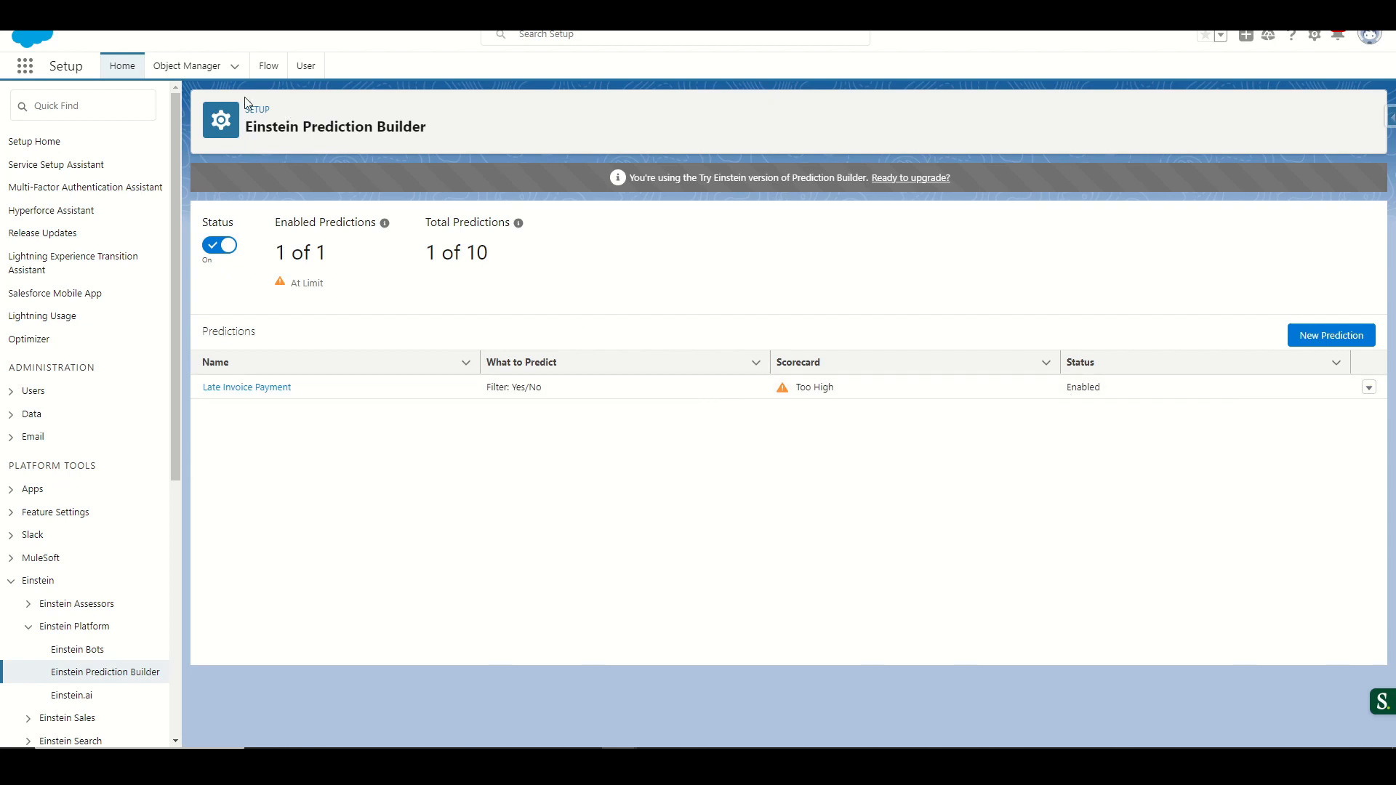
Find the custom Invoice object (Invoice__c) in Object Manager and open its Invoice Layout page layout for editing
{"action": "left_click", "coordinate": [182, 73]}
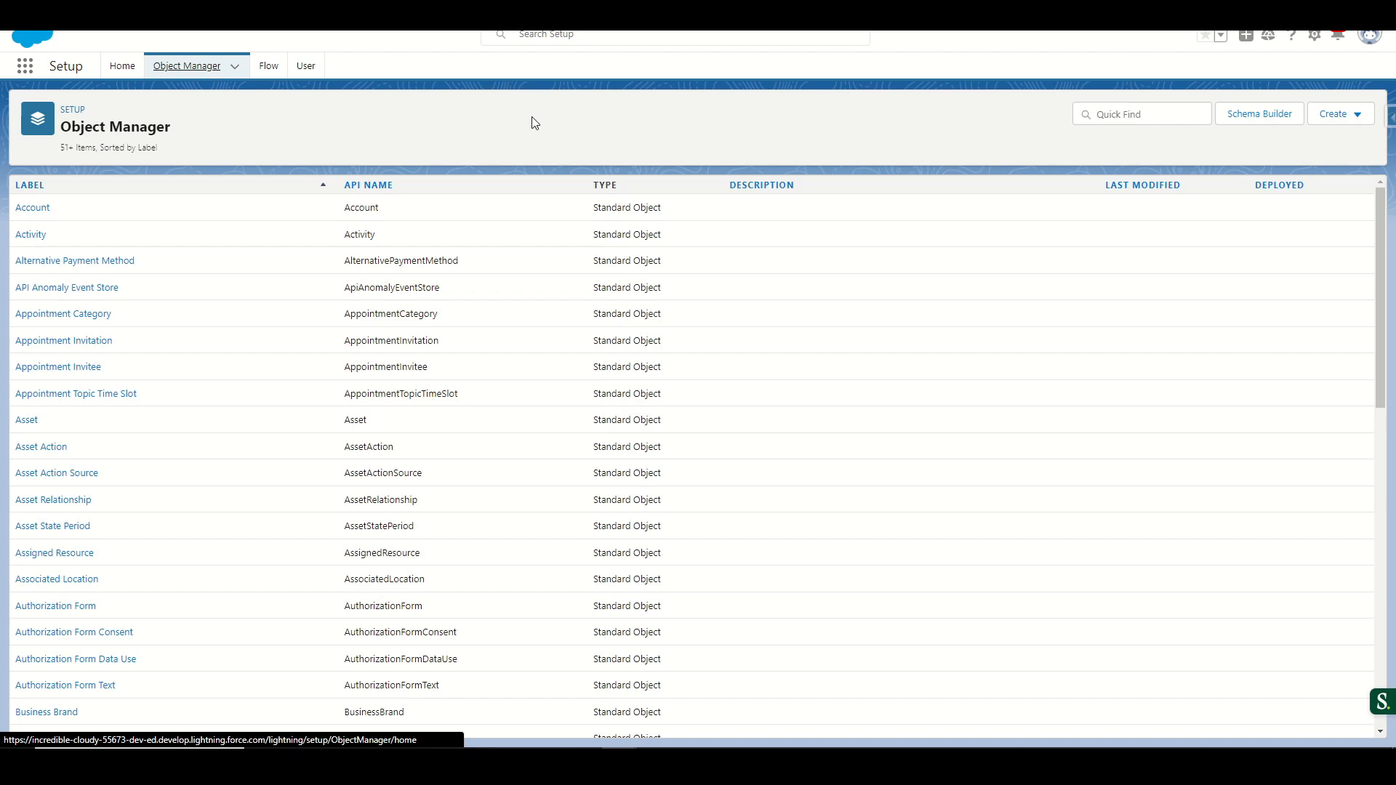
{"action": "left_click", "coordinate": [1166, 117]}
{"action": "type", "text": "invo"}
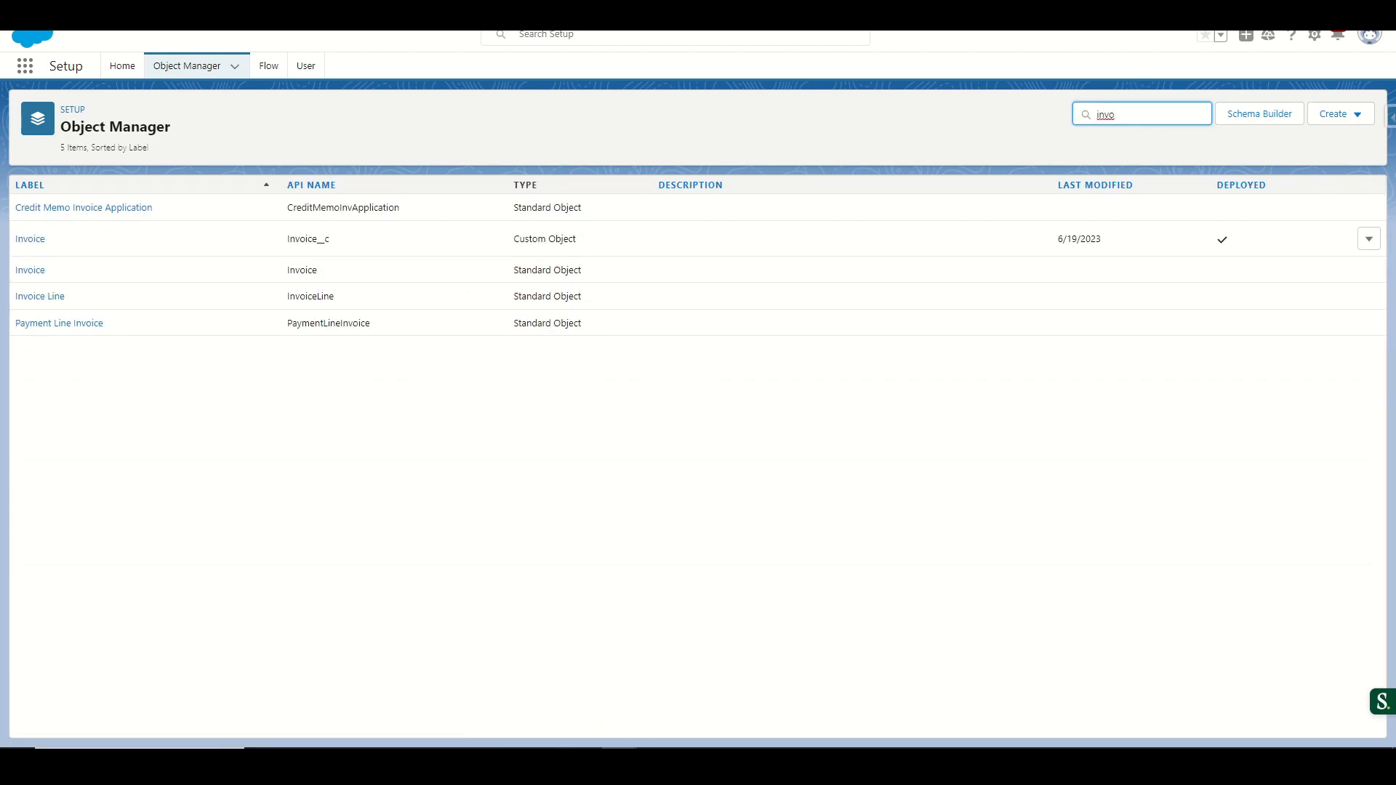
{"action": "left_click", "coordinate": [28, 240]}
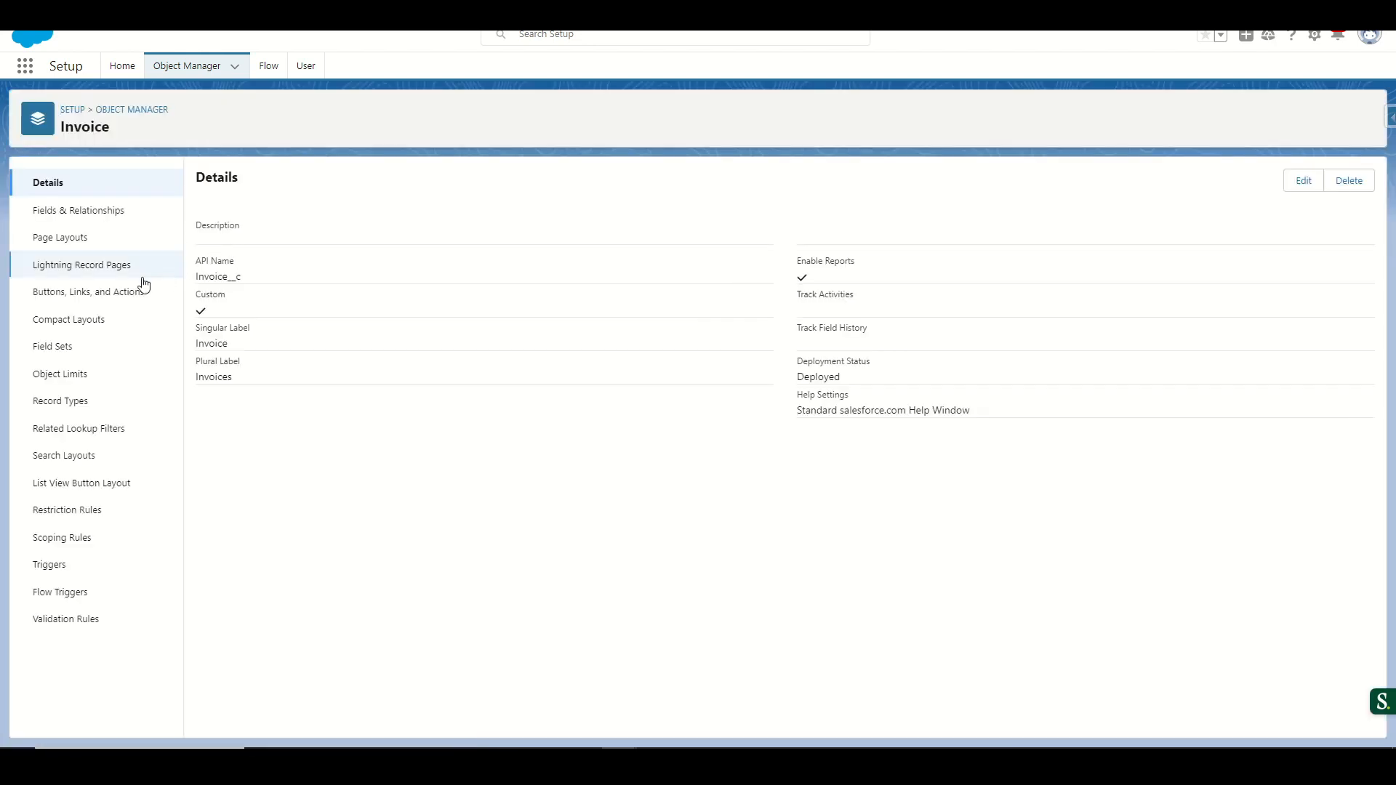
{"action": "left_click", "coordinate": [80, 249]}
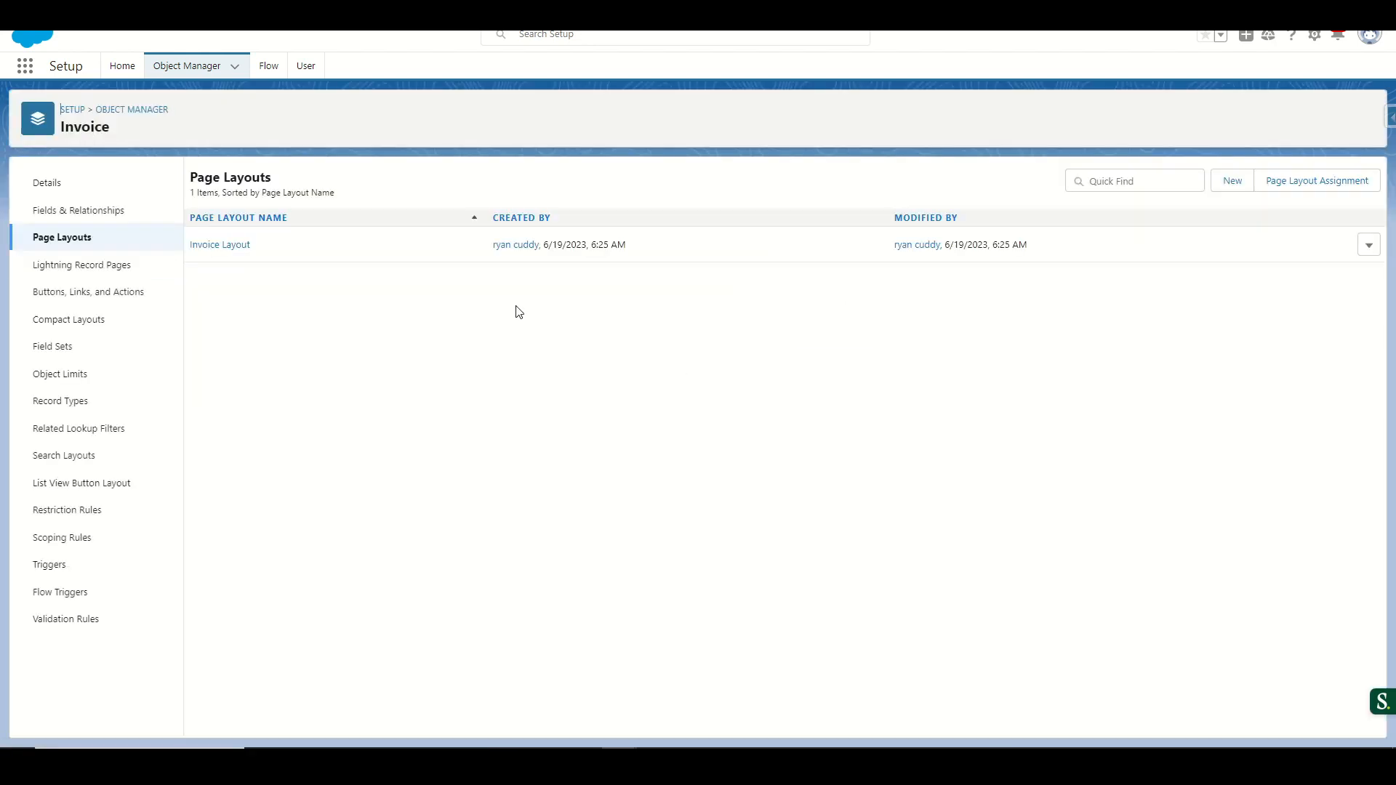
{"action": "left_click", "coordinate": [239, 255]}
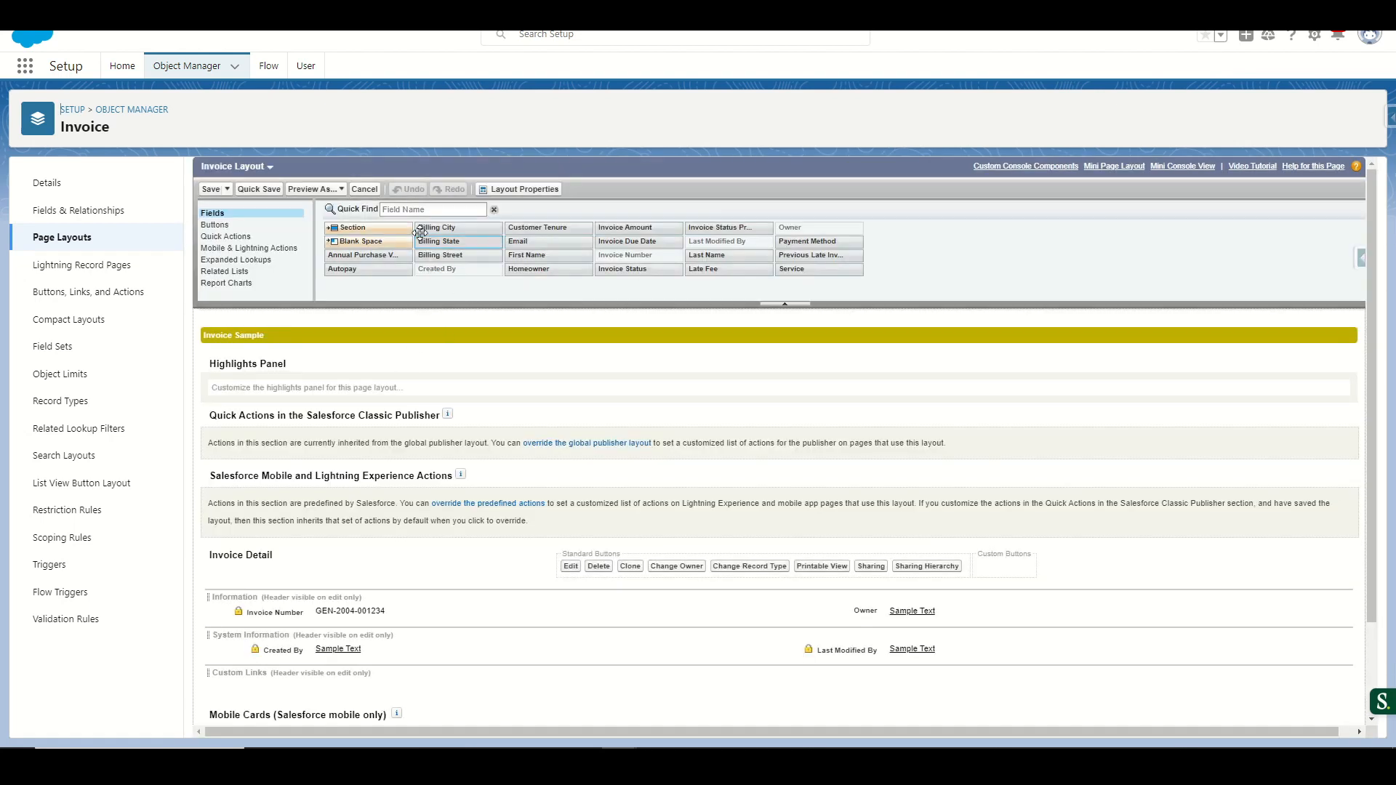
Add the Invoice Status Prediction field above Invoice Number in the layout's Information section, and save the layout
{"action": "left_click", "coordinate": [421, 212]}
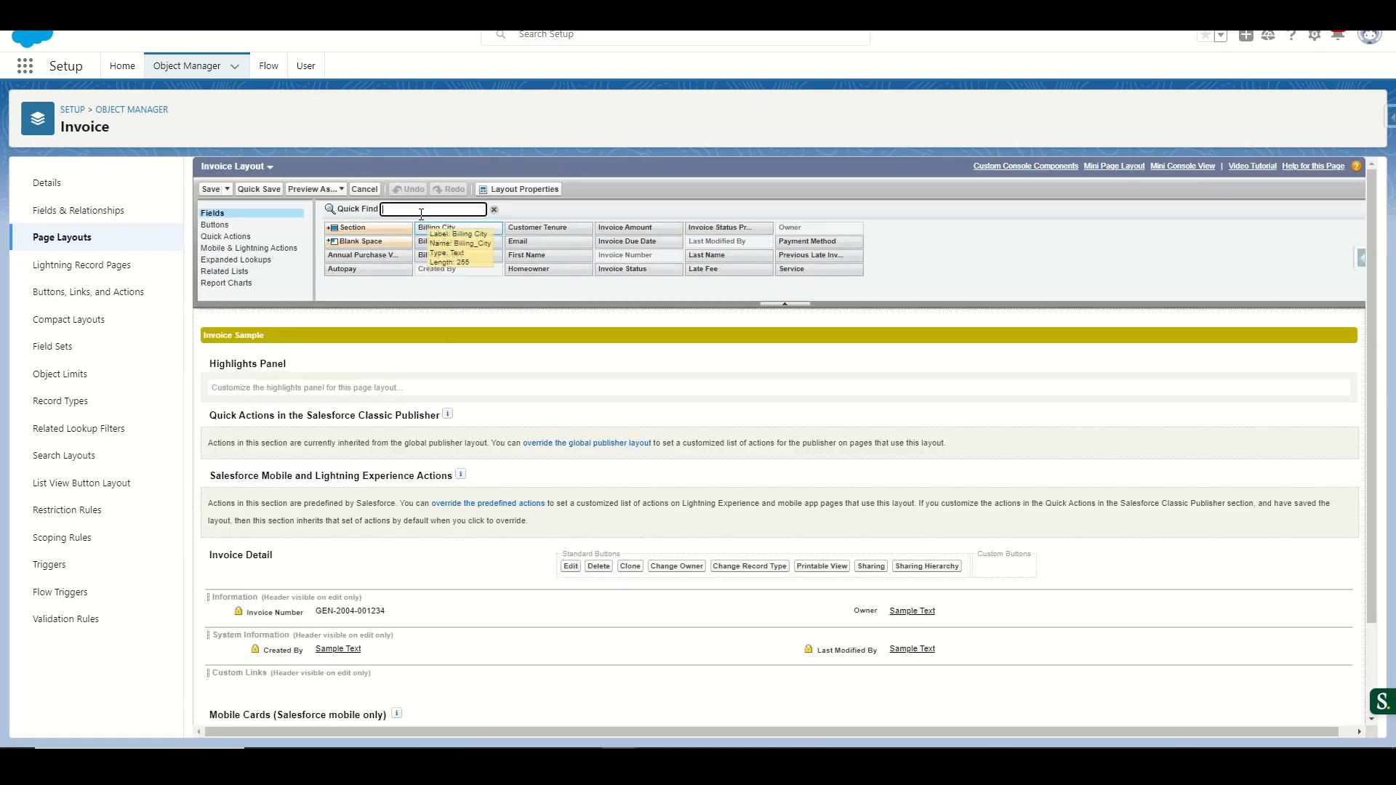
{"action": "type", "text": "pred"}
{"action": "left_click_drag", "start_coordinate": [368, 255], "coordinate": [407, 508]}
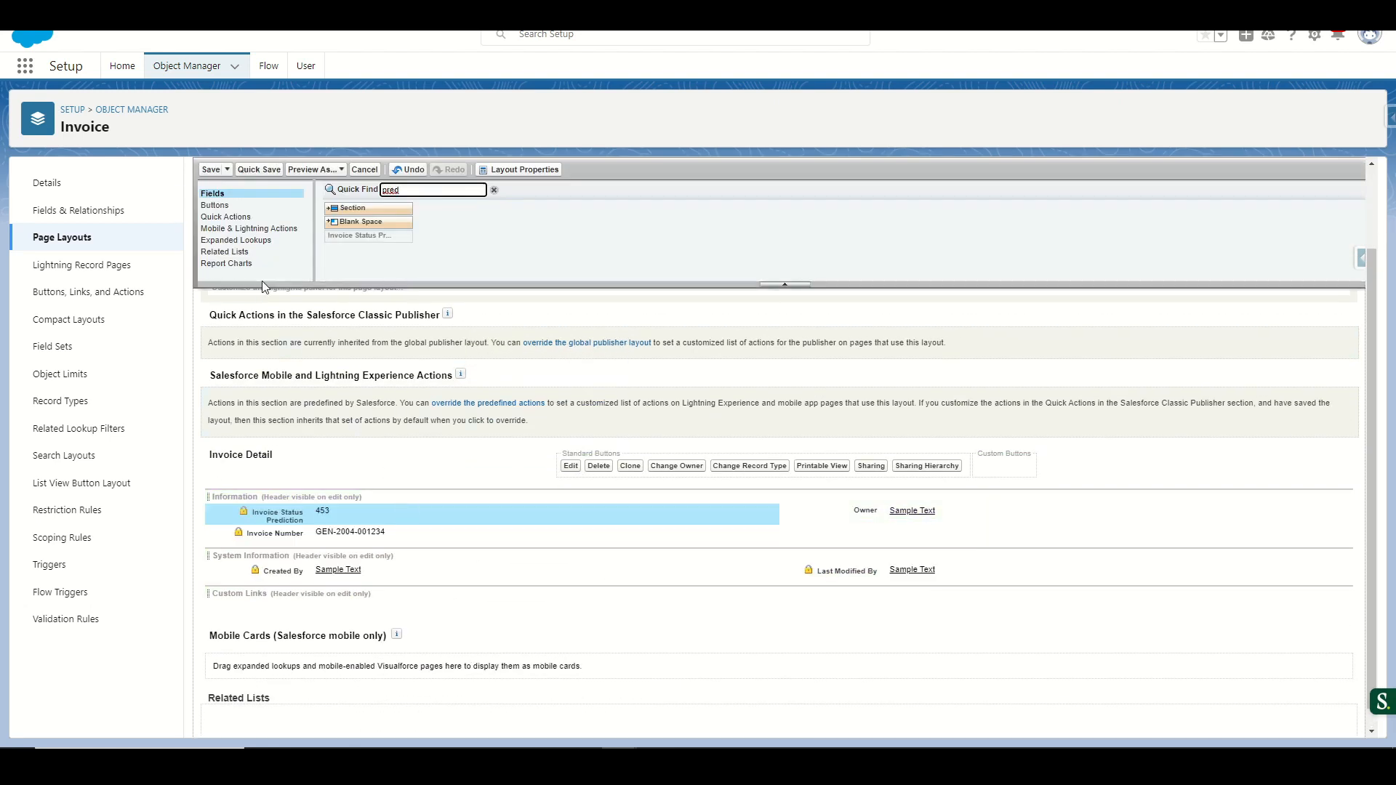
{"action": "left_click", "coordinate": [213, 171]}
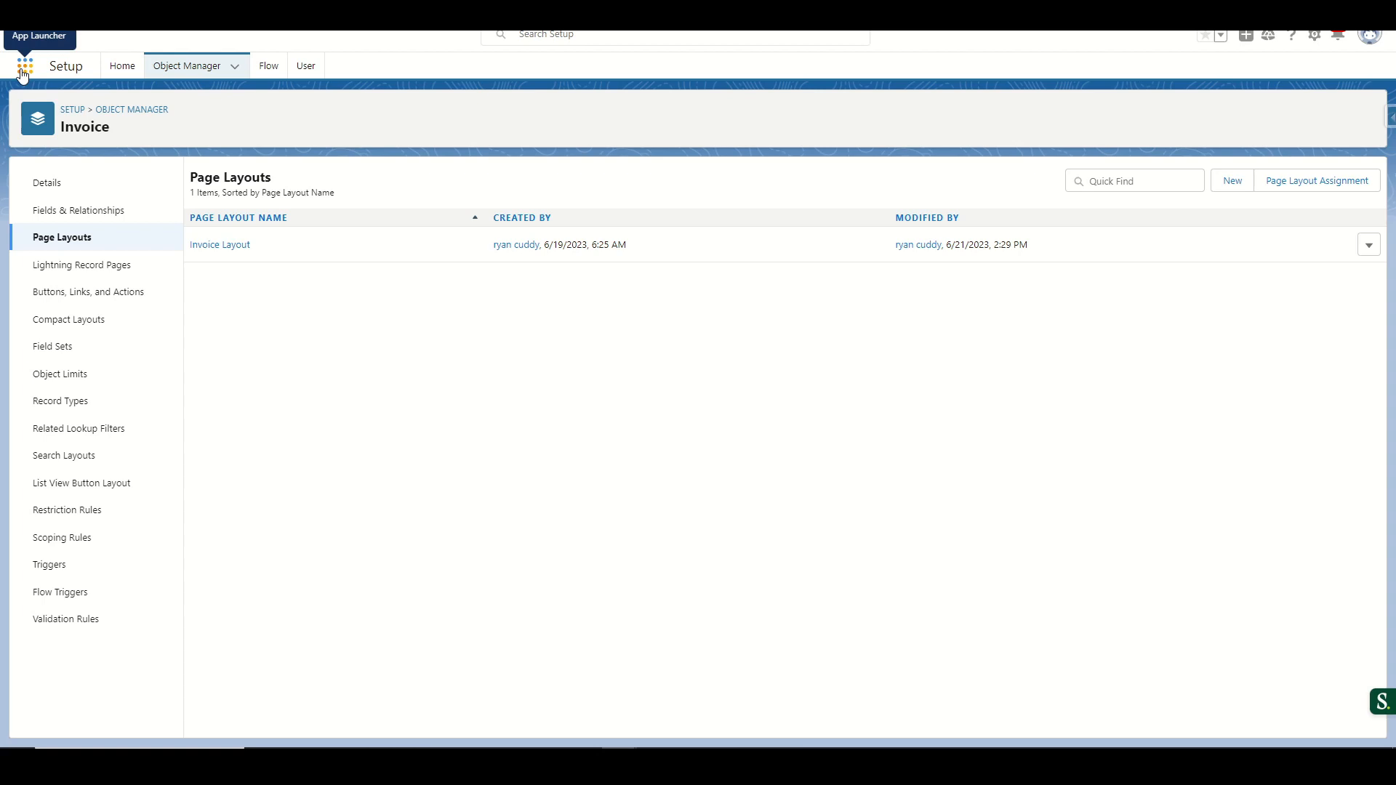
Return to Einstein Prediction Builder through a Setup search and view the Late Invoice Payment scorecard
{"action": "left_click", "coordinate": [119, 69]}
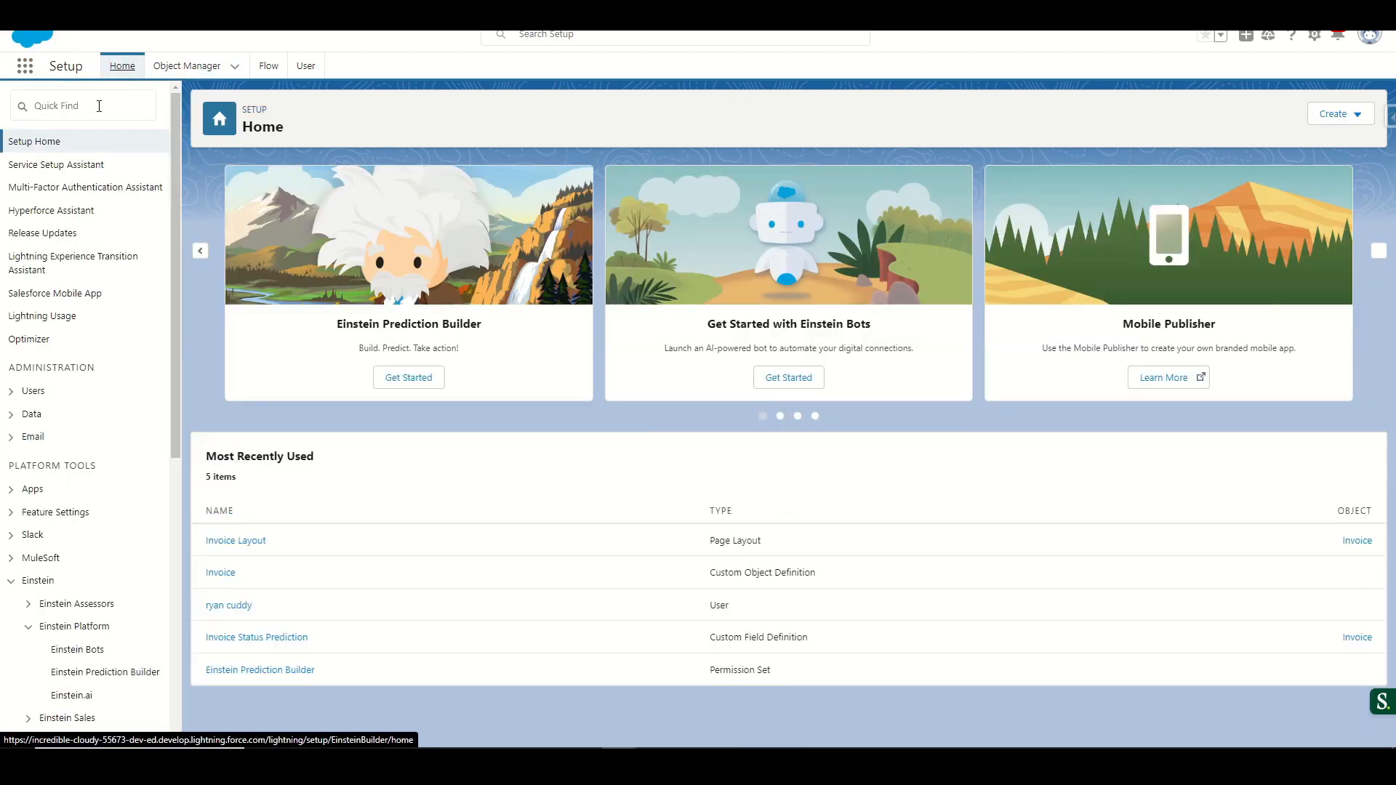
{"action": "left_click", "coordinate": [99, 106]}
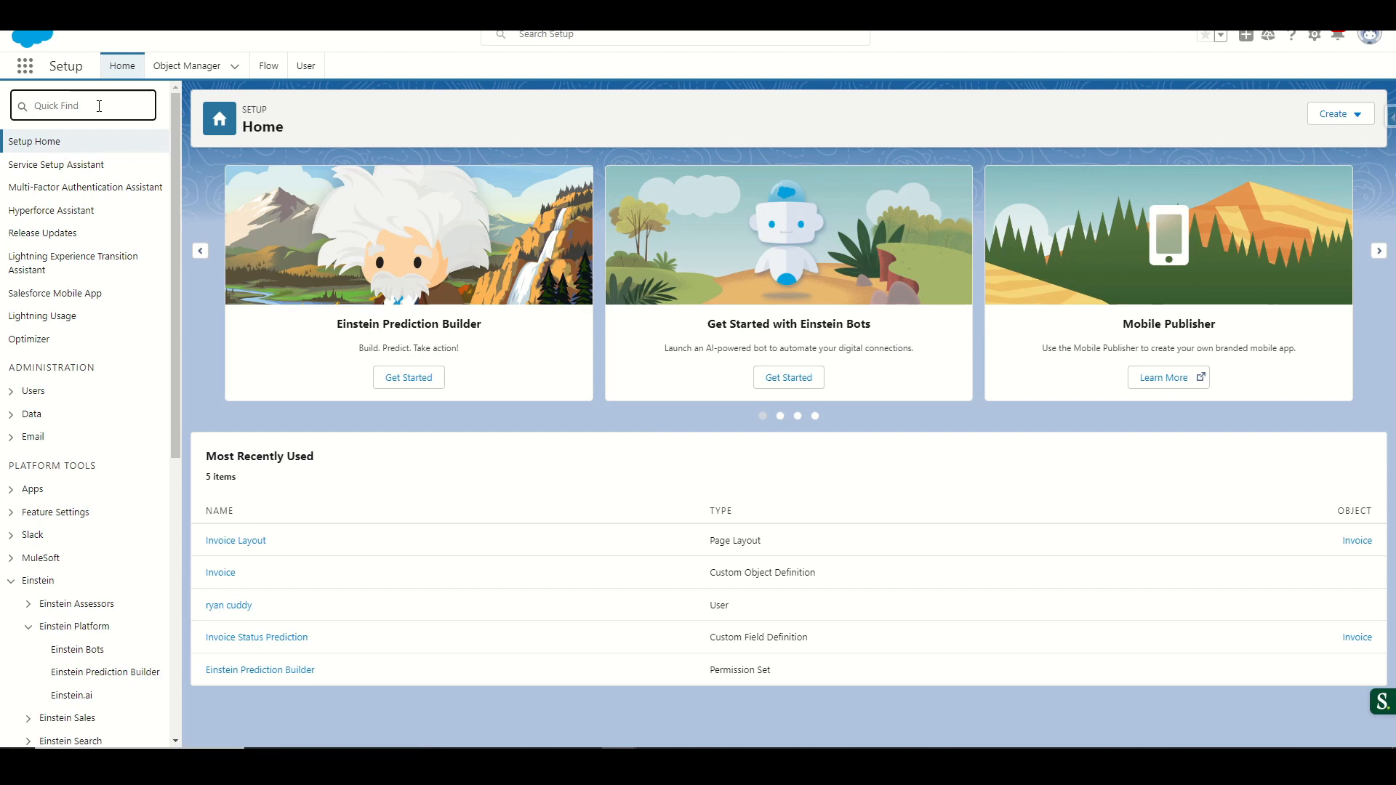
{"action": "type", "text": "predi"}
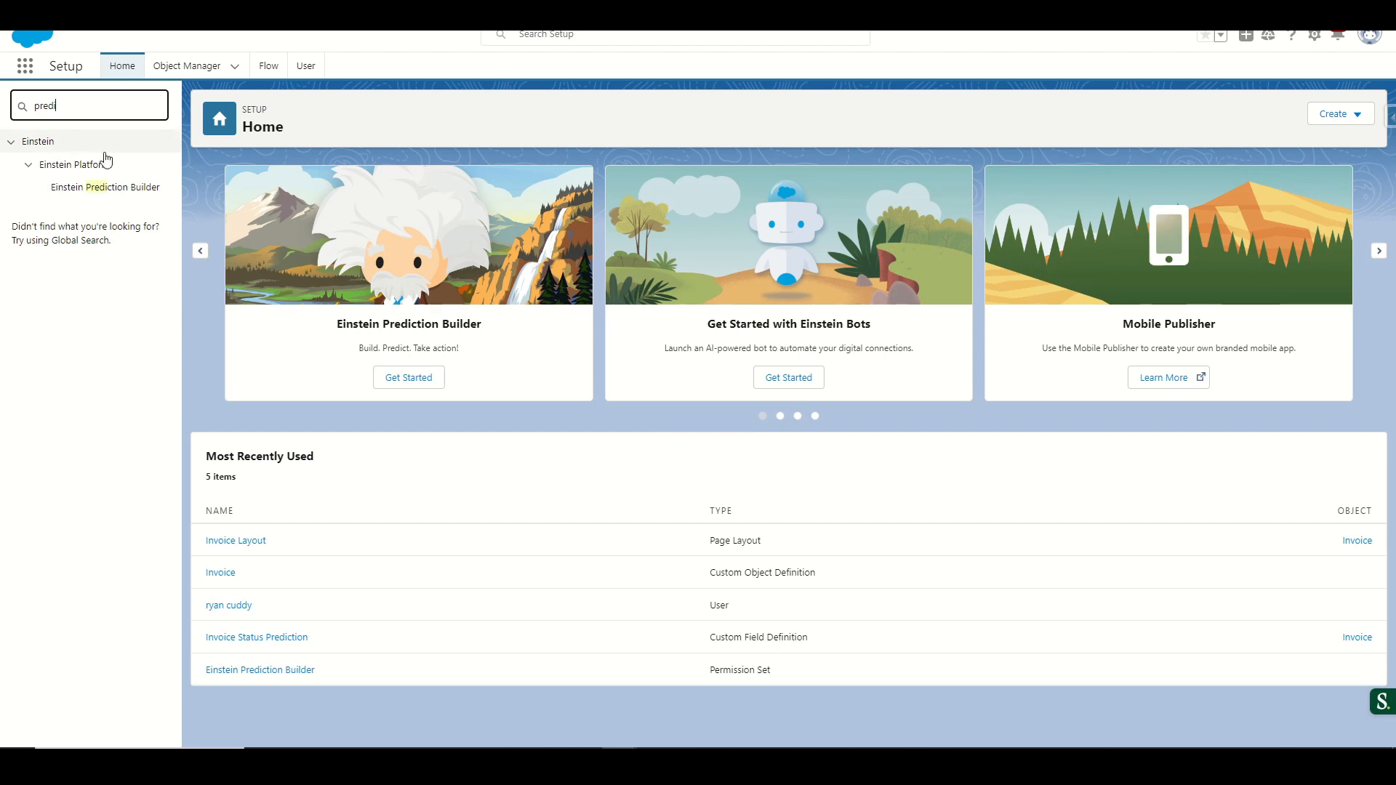
{"action": "left_click", "coordinate": [108, 187]}
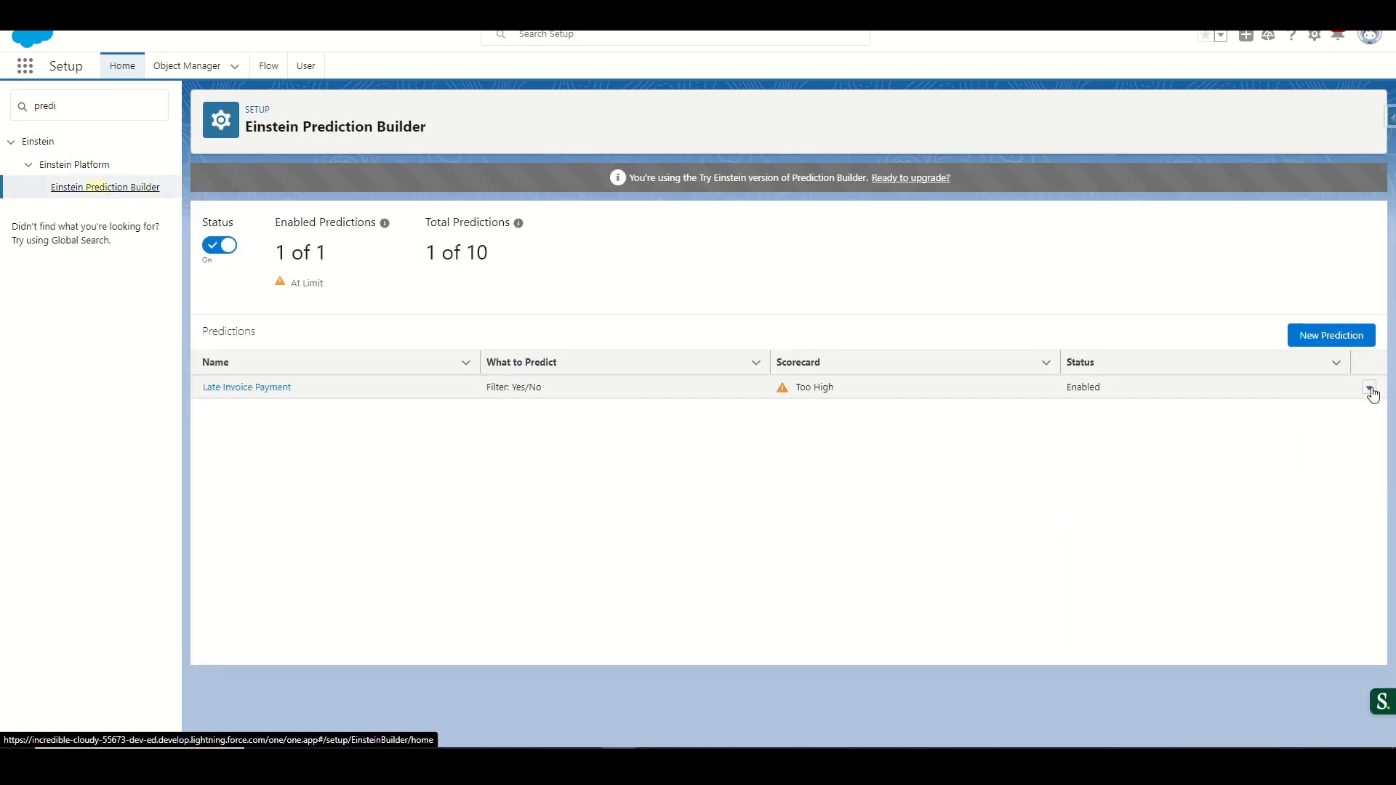
{"action": "left_click", "coordinate": [1369, 389]}
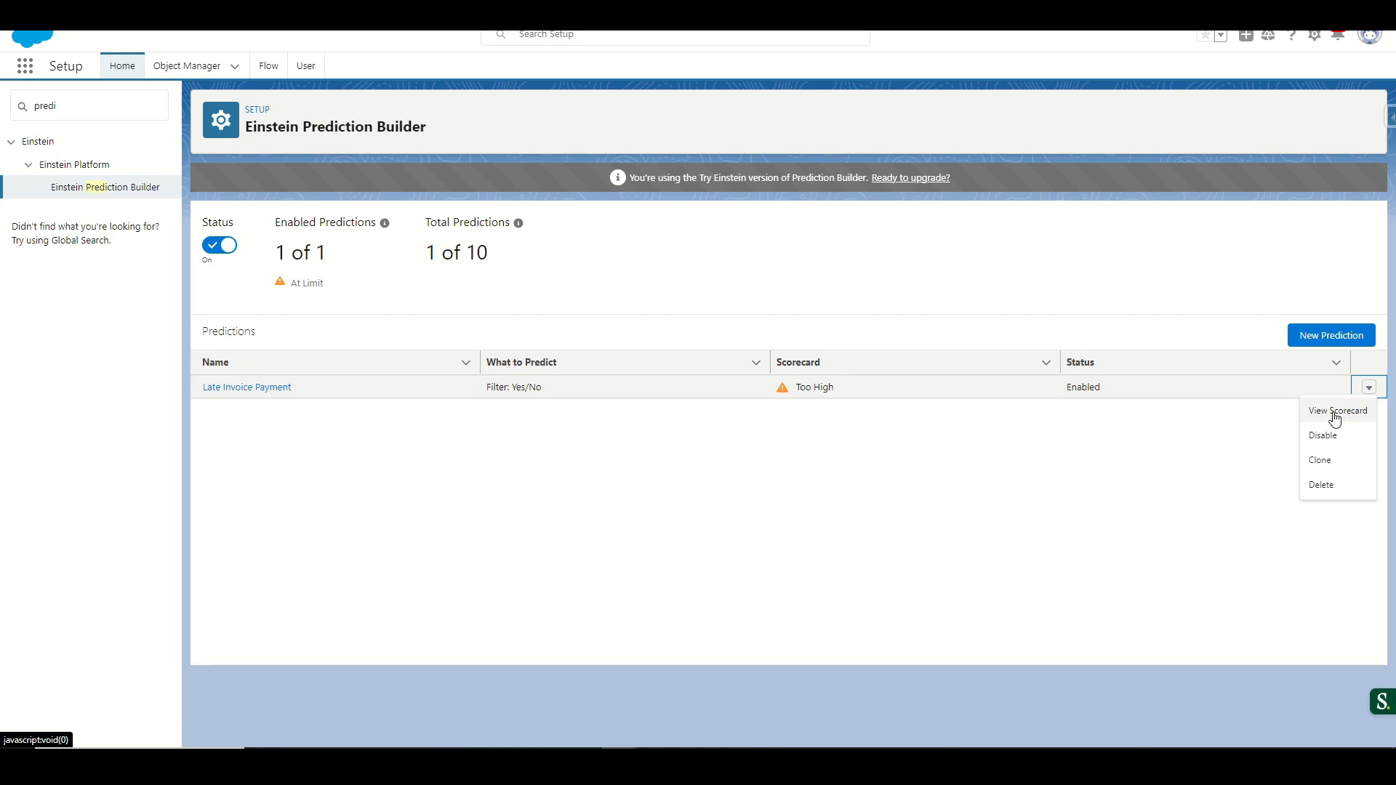
{"action": "left_click", "coordinate": [1335, 419]}
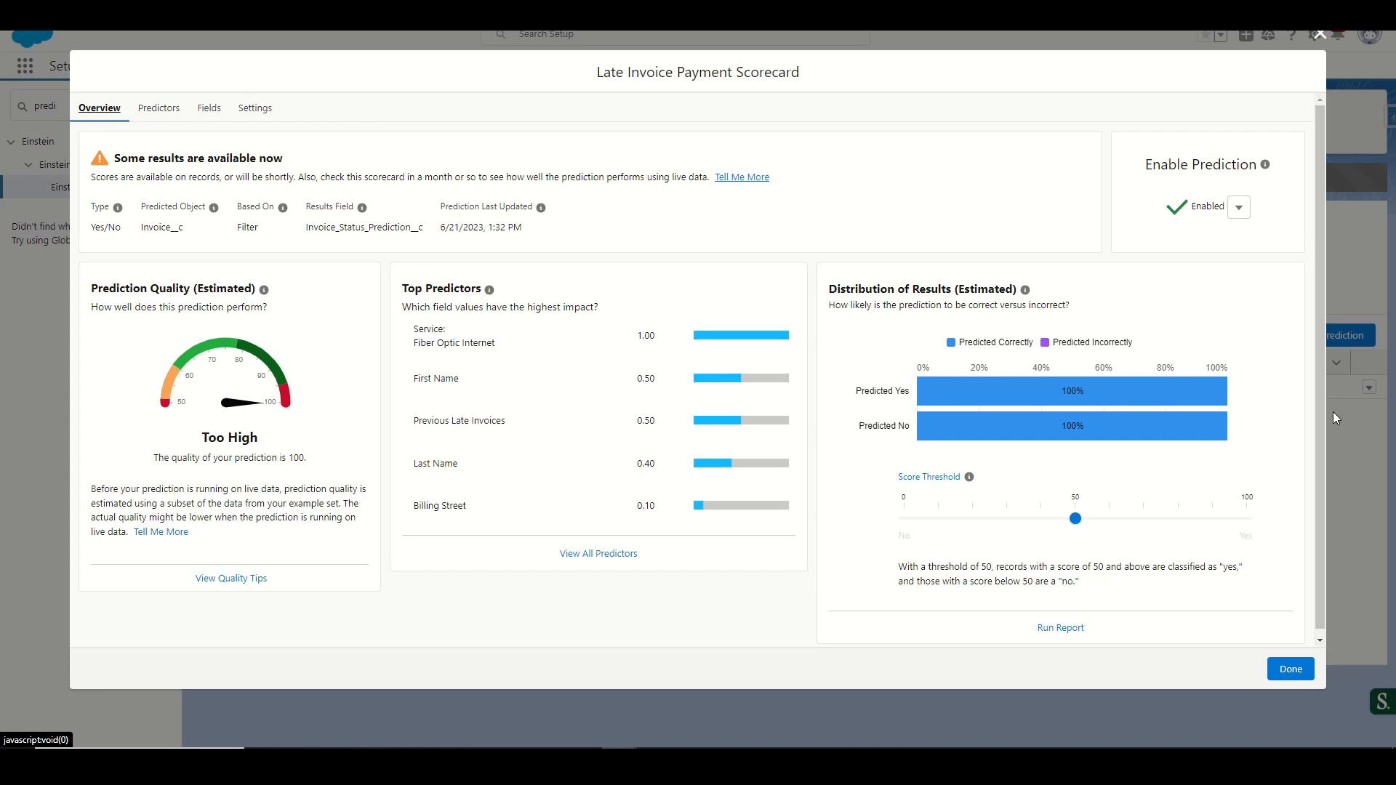